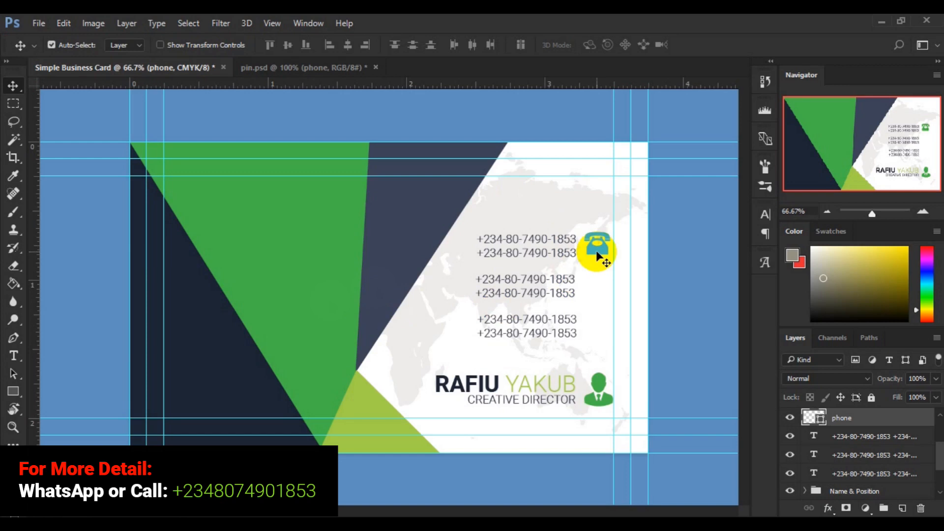
- Align the phone icon and the uppermost phone number text to each other by their vertical centers
{"action": "key", "text": "ctrl+plus"}
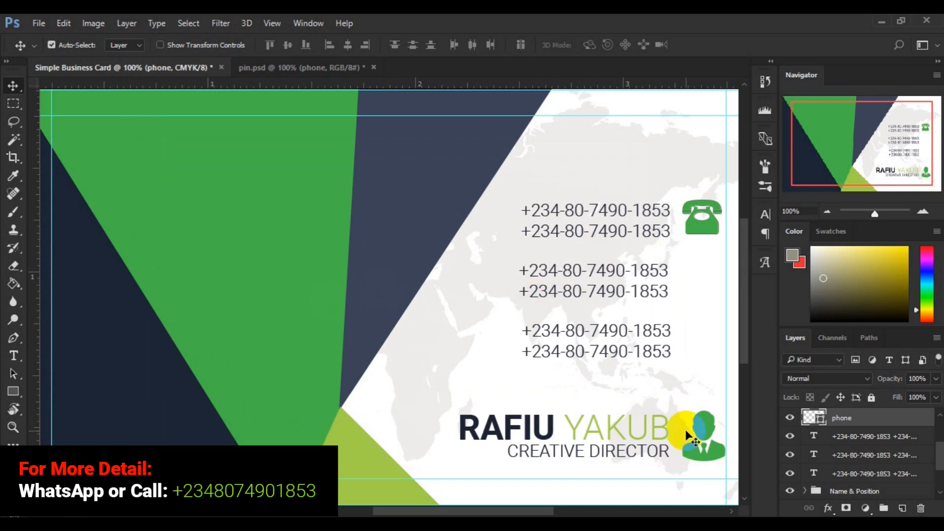
{"action": "left_click", "coordinate": [731, 511]}
{"action": "left_click", "coordinate": [731, 512]}
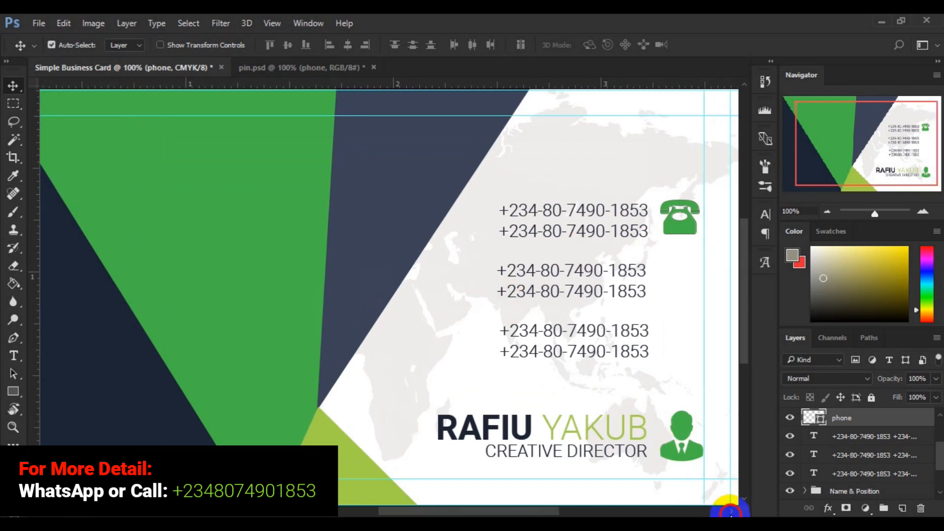
{"action": "left_click", "coordinate": [731, 511]}
{"action": "left_click", "coordinate": [731, 512]}
{"action": "left_click", "coordinate": [731, 512]}
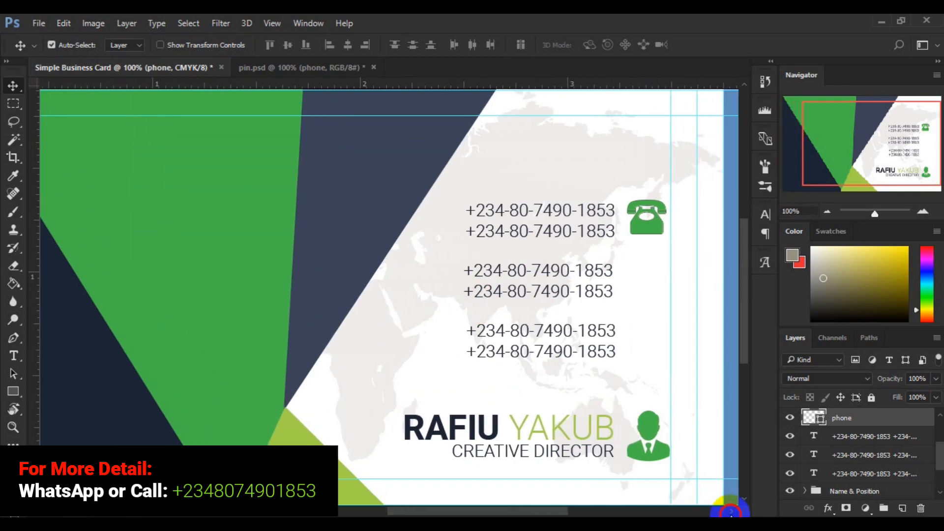
{"action": "left_click", "coordinate": [731, 511]}
{"action": "left_click", "coordinate": [731, 511]}
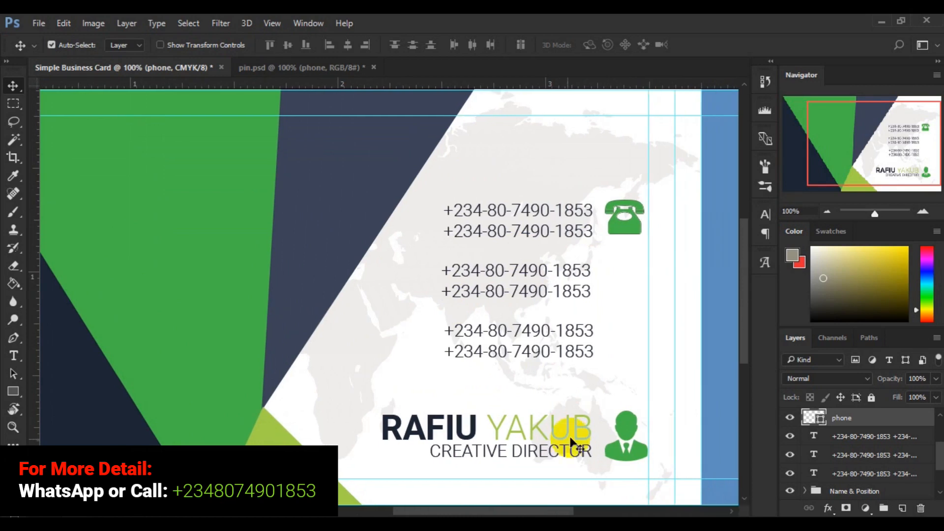
{"action": "left_click", "coordinate": [539, 235]}
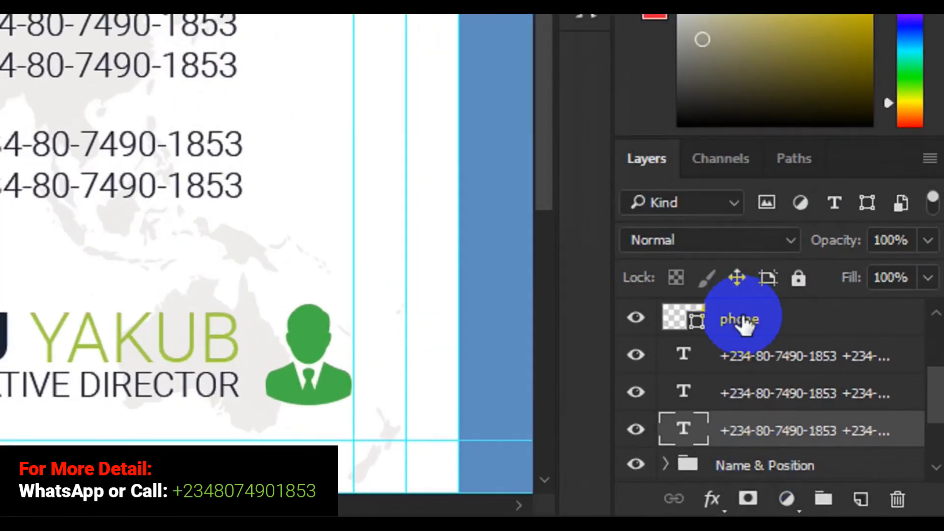
{"action": "left_click", "coordinate": [744, 325], "text": "ctrl"}
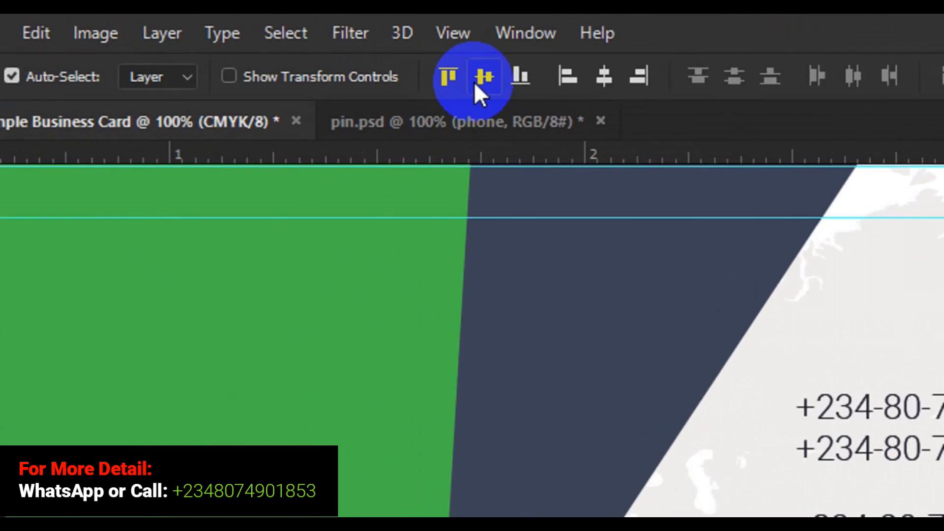
{"action": "left_click", "coordinate": [475, 83]}
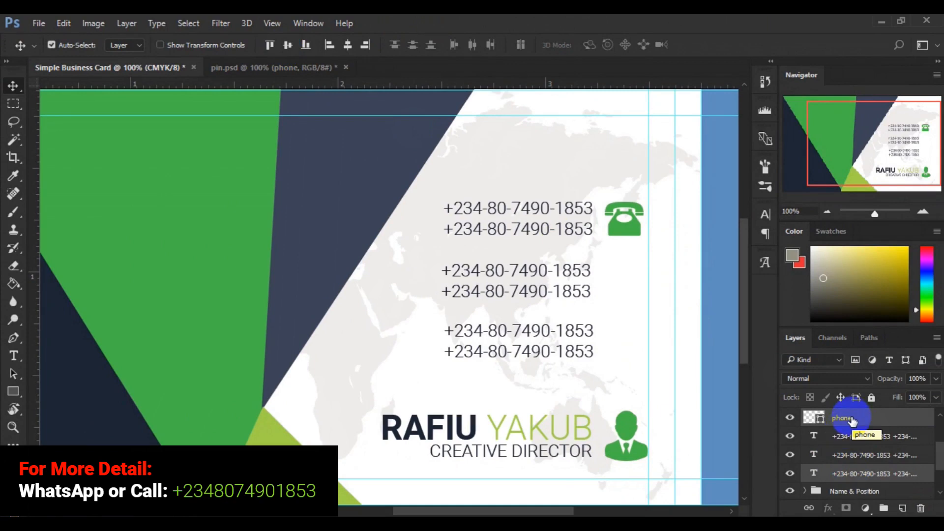
- Group the phone icon with its number text and name the group "telephone"
{"action": "key", "text": "ctrl"}
{"action": "key", "text": "ctrl+g"}
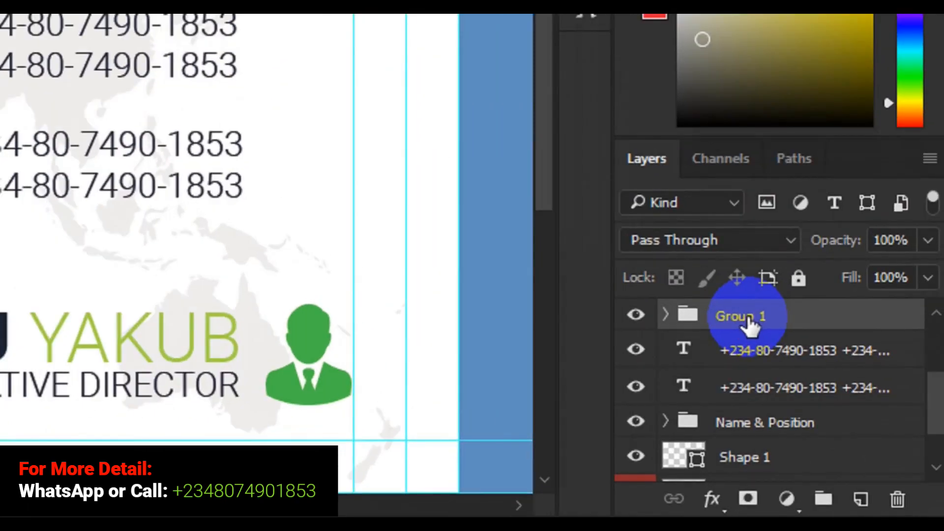
{"action": "double_click", "coordinate": [748, 319]}
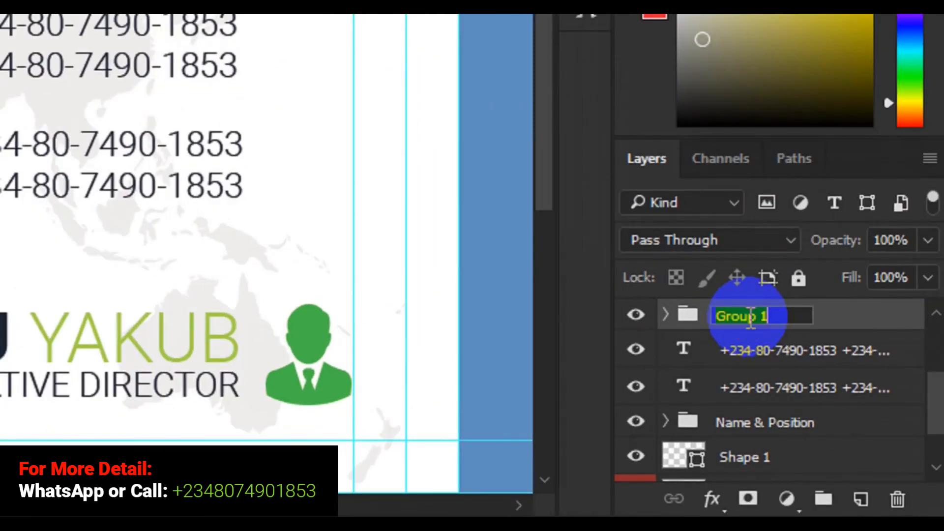
{"action": "type", "text": "tele"}
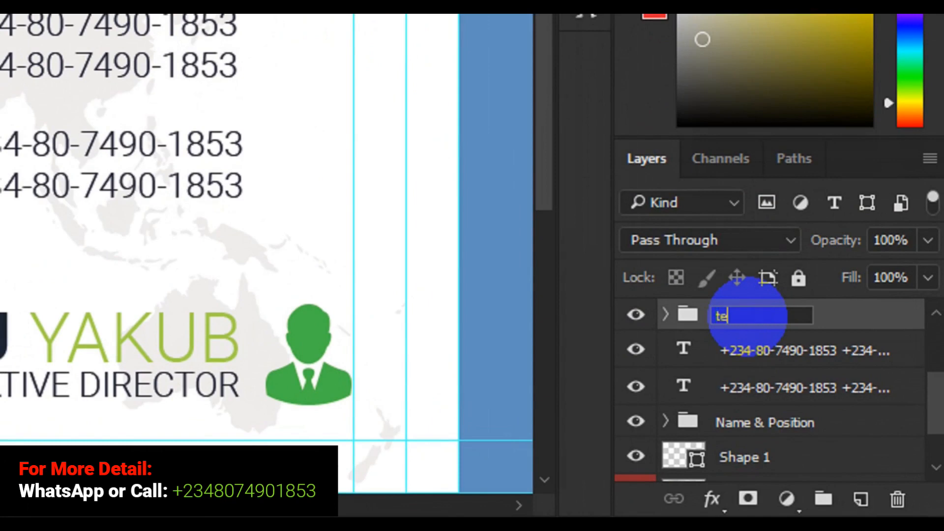
{"action": "type", "text": "phone"}
{"action": "key", "text": "Return"}
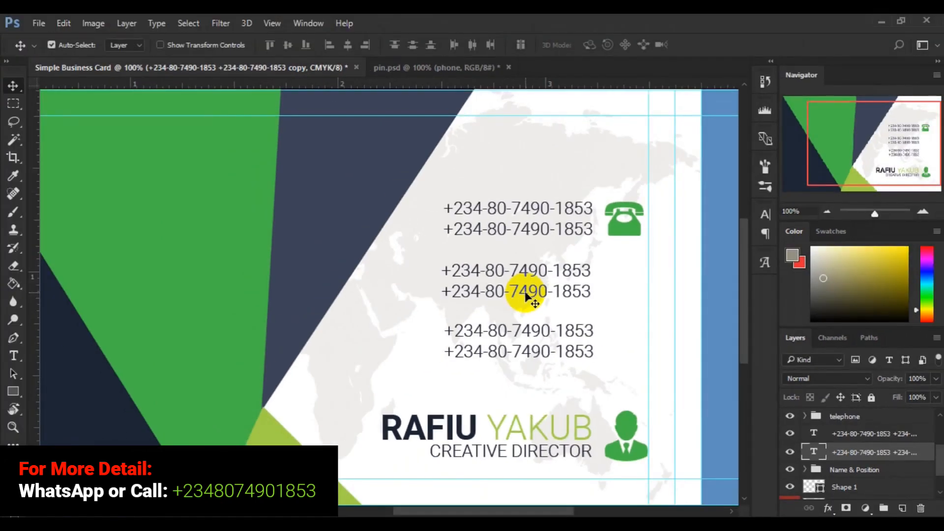
- Replace the middle pair of phone numbers with the business e-mail address repeated on two lines
{"action": "left_click", "coordinate": [13, 356]}
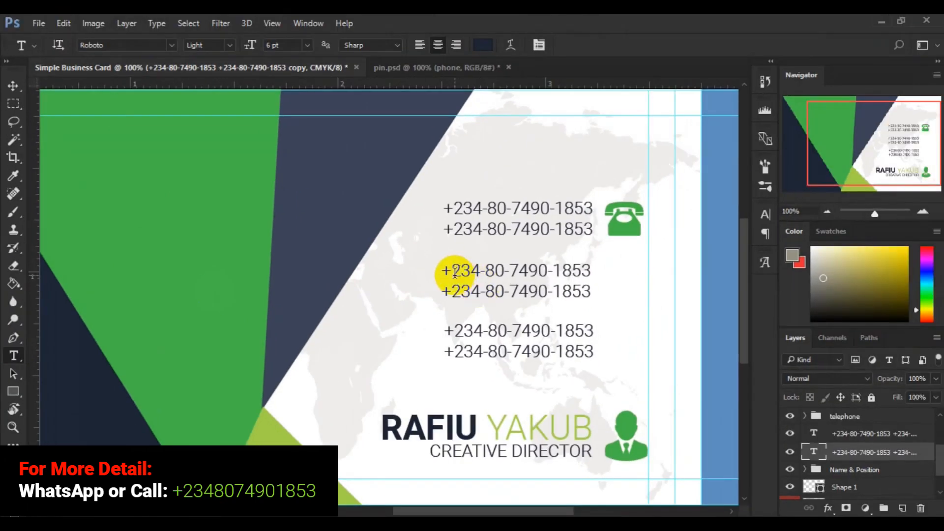
{"action": "left_click", "coordinate": [487, 260]}
{"action": "left_click", "coordinate": [453, 271]}
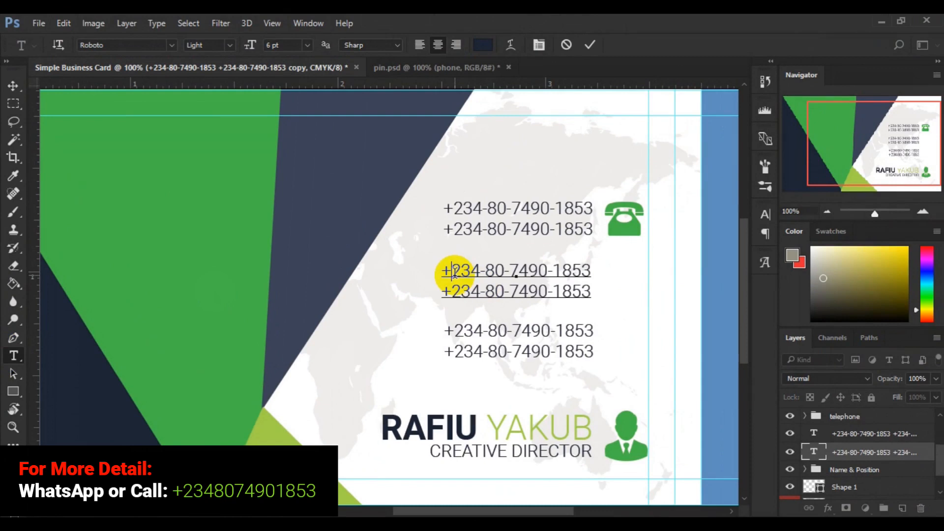
{"action": "key", "text": "ctrl+a"}
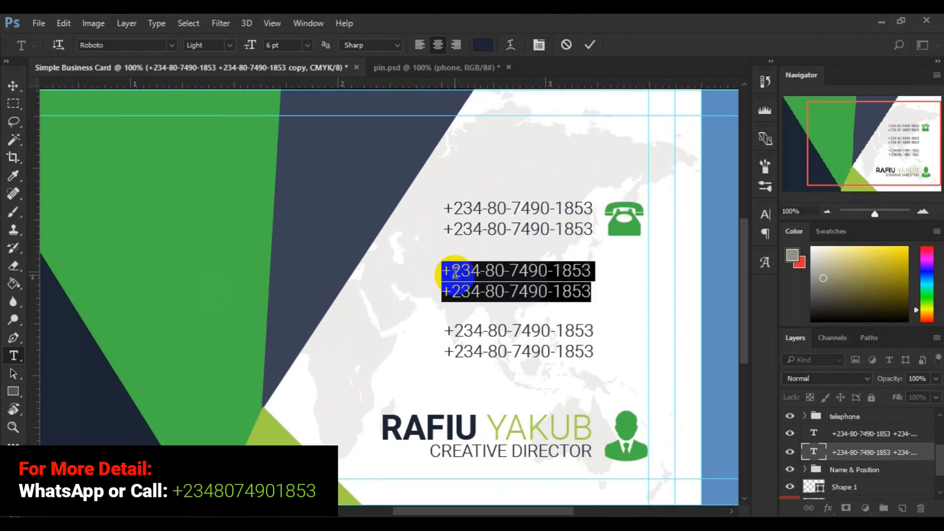
{"action": "type", "text": "W"}
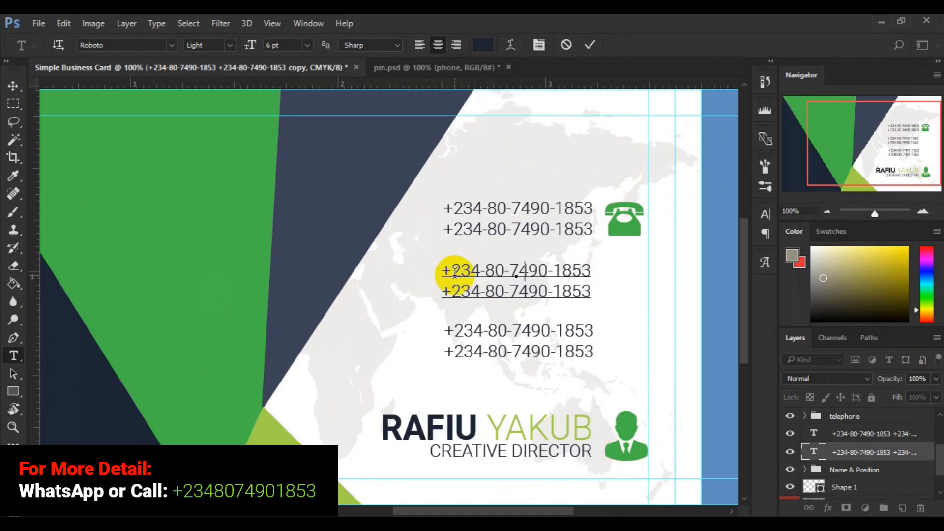
{"action": "key", "text": "Right"}
{"action": "key", "text": "Right"}
{"action": "key", "text": "Right"}
{"action": "key", "text": "Right"}
{"action": "type", "text": "si"}
{"action": "type", "text": "om"}
{"action": "type", "text": "mail.com"}
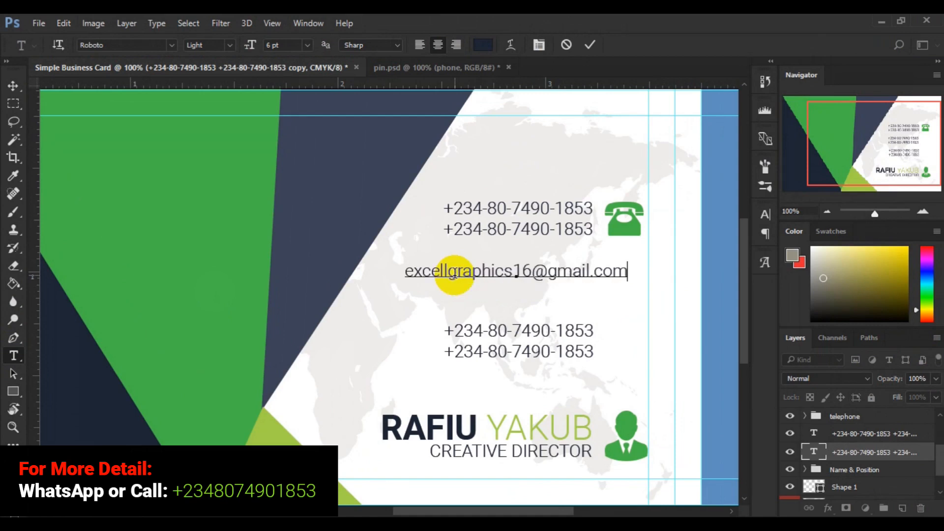
{"action": "key", "text": "Return"}
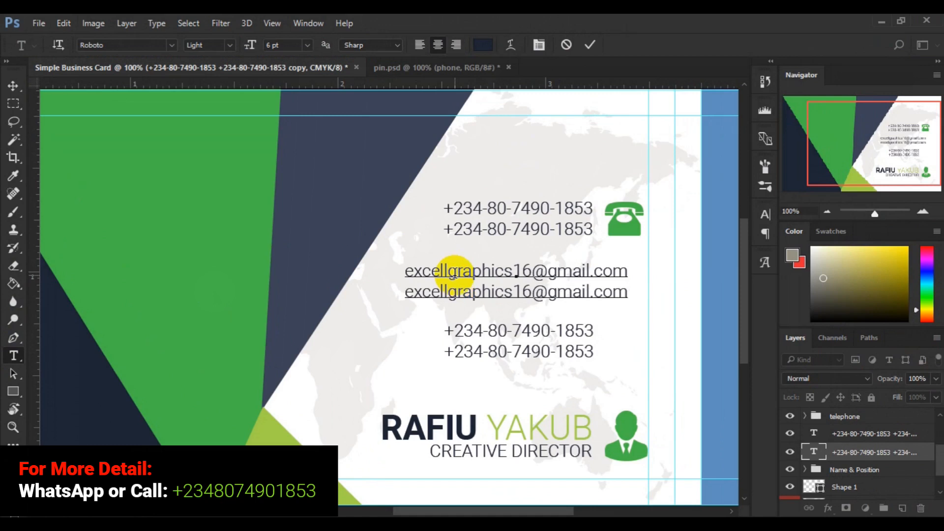
- Right-align the two e-mail lines and move them so their right edge lines up with the phone numbers
{"action": "key", "text": "ctrl"}
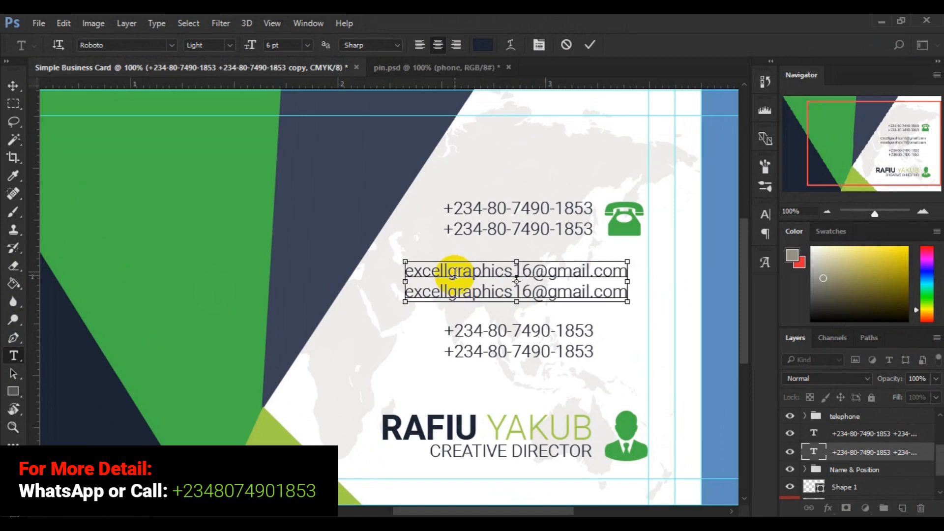
{"action": "key", "text": "ctrl+a"}
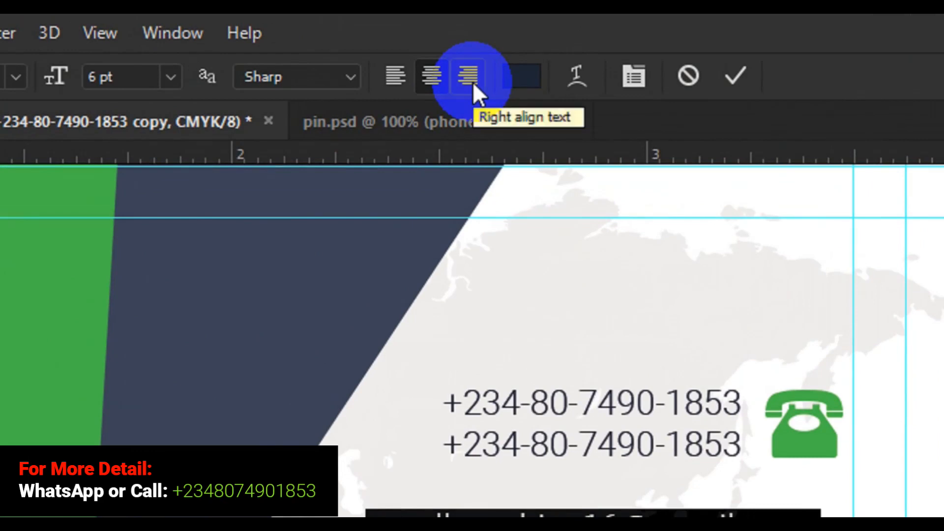
{"action": "left_click", "coordinate": [473, 81]}
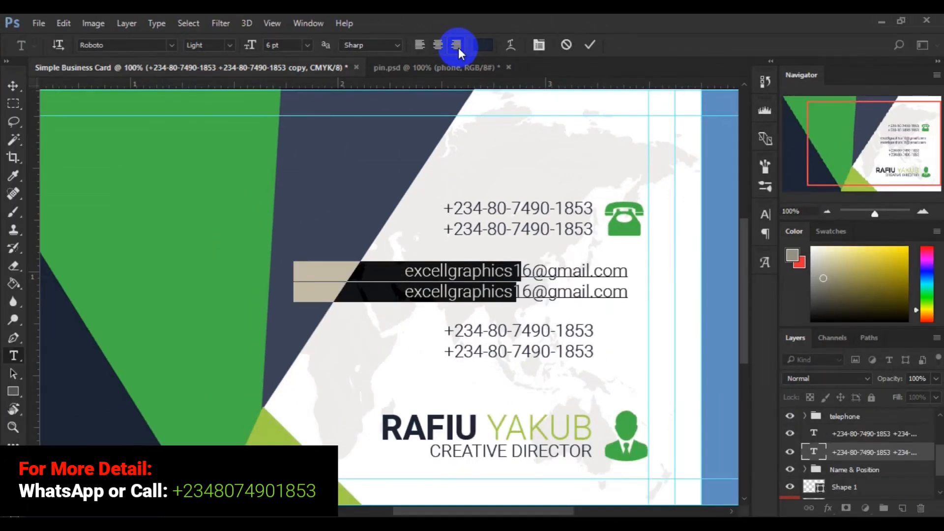
{"action": "left_click", "coordinate": [15, 87]}
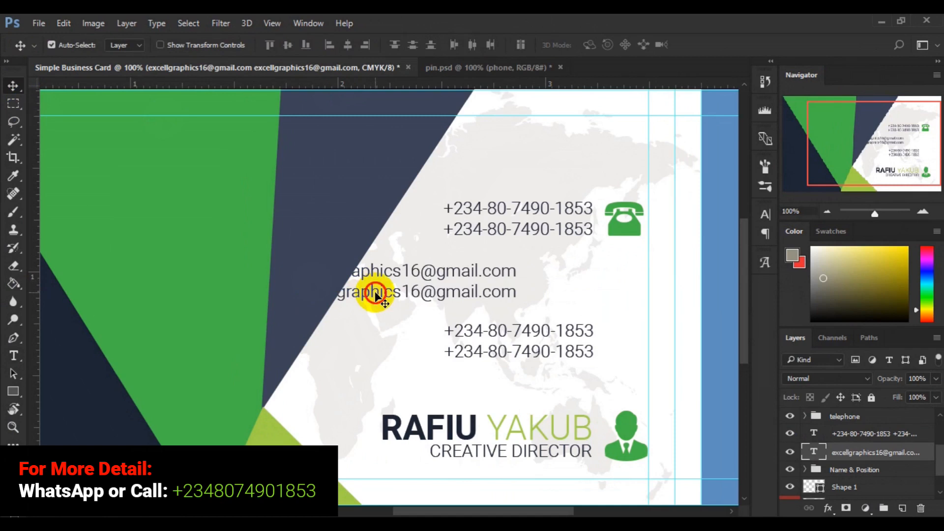
{"action": "left_click", "coordinate": [454, 293]}
{"action": "mouse_move", "coordinate": [454, 294]}
{"action": "left_mouse_down"}
{"action": "mouse_move", "coordinate": [559, 303]}
{"action": "mouse_move", "coordinate": [430, 302]}
{"action": "mouse_move", "coordinate": [448, 302]}
{"action": "mouse_move", "coordinate": [449, 291]}
{"action": "left_mouse_up"}
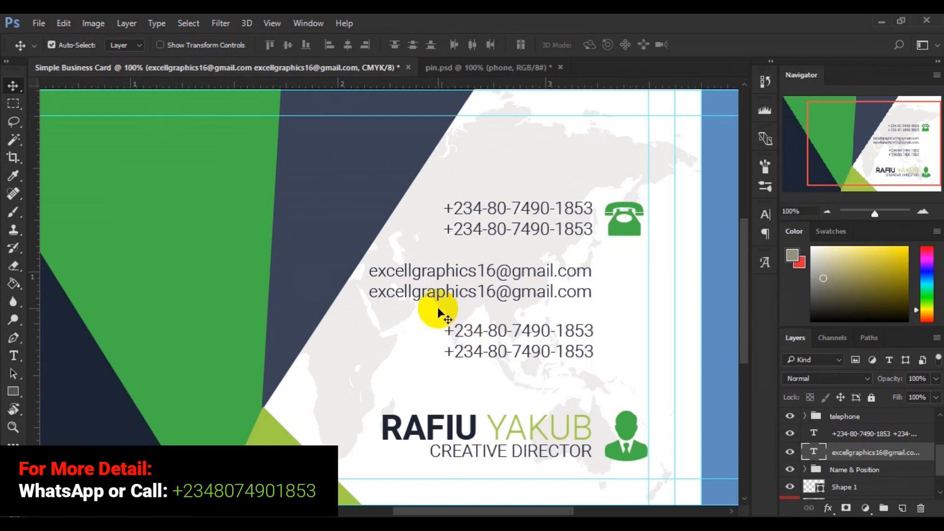
- Make the globe layer Shape 1 in pin.psd visible and copy it into the Simple Business Card document
{"action": "left_click", "coordinate": [462, 72]}
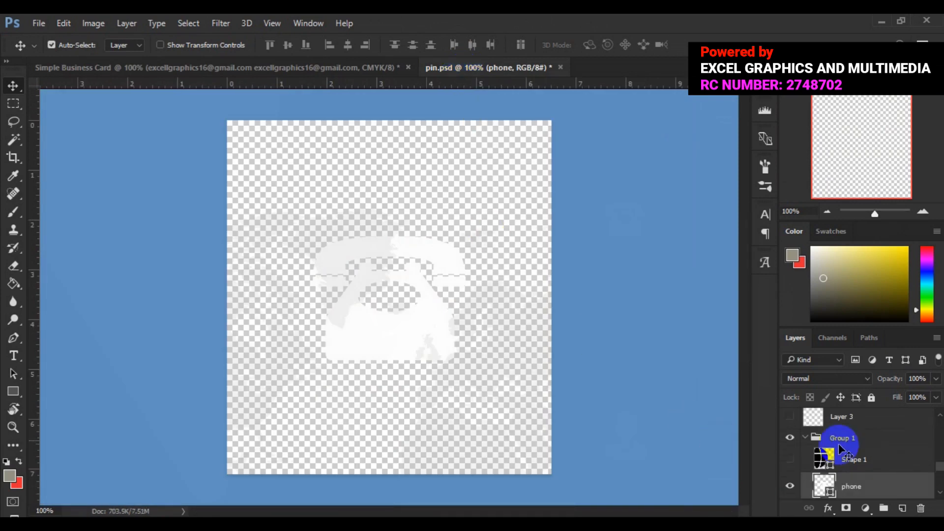
{"action": "left_click", "coordinate": [844, 464]}
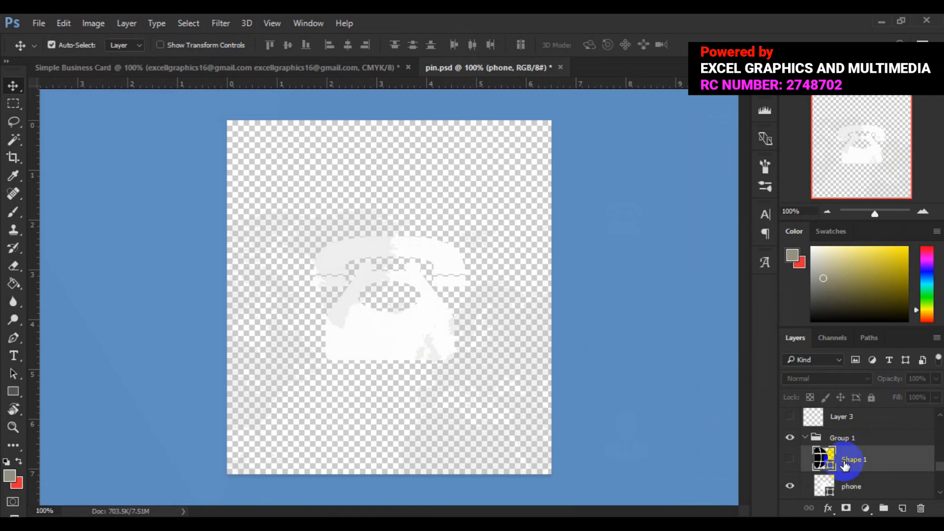
{"action": "left_click", "coordinate": [796, 464]}
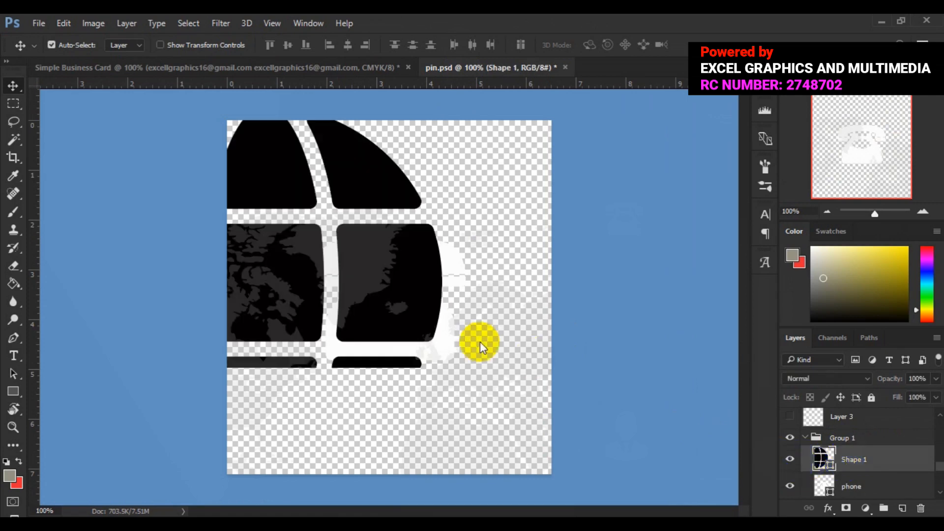
{"action": "left_click", "coordinate": [412, 255]}
{"action": "left_click_drag", "start_coordinate": [412, 256], "coordinate": [299, 71]}
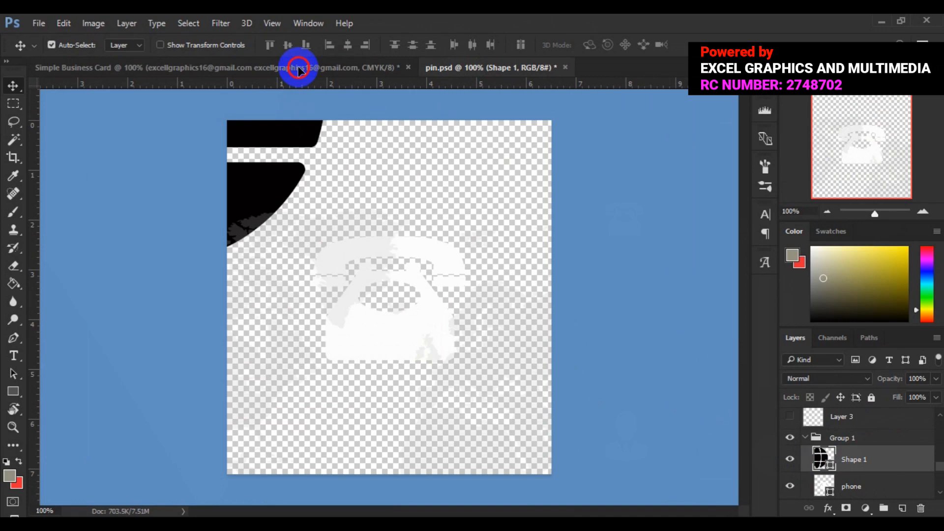
{"action": "left_click_drag", "start_coordinate": [299, 70], "coordinate": [556, 271]}
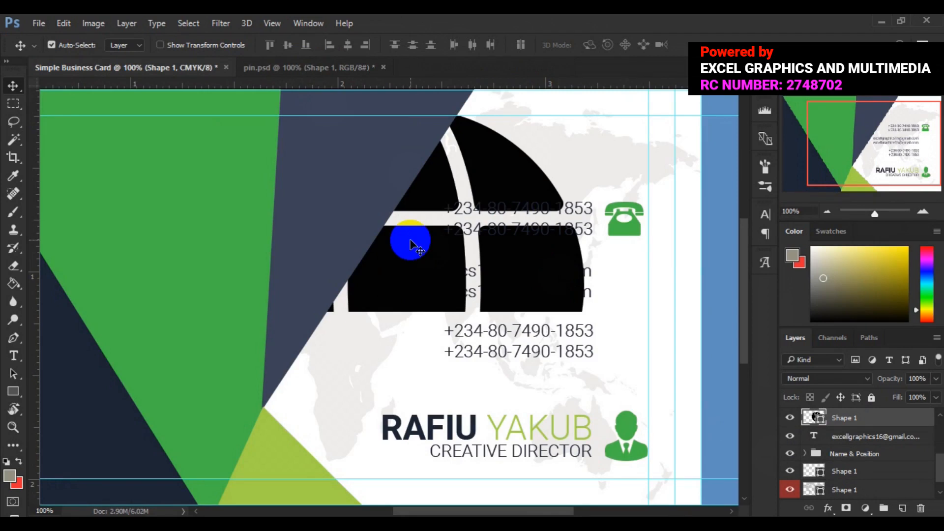
- Scale the globe icon down to about 5.86% and place it beside the e-mail lines, beneath the telephone icon
{"action": "left_click", "coordinate": [60, 25]}
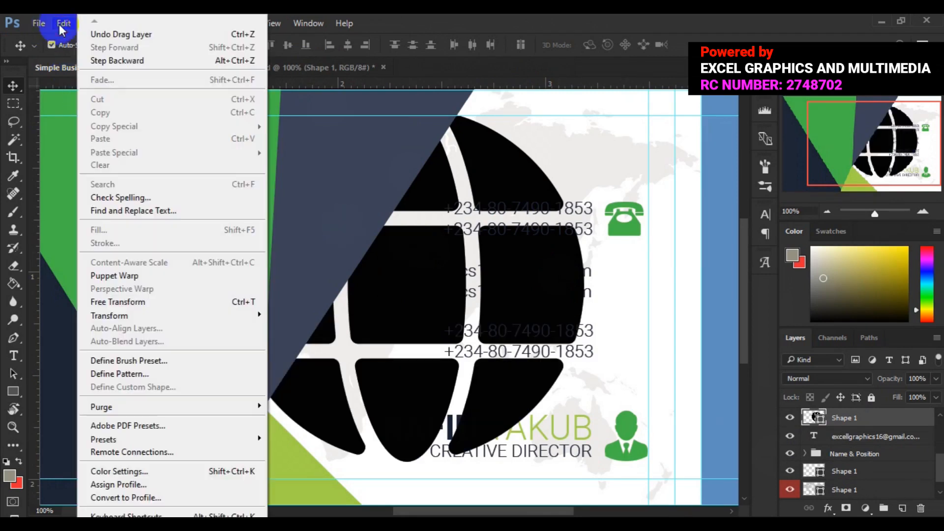
{"action": "left_click", "coordinate": [119, 302]}
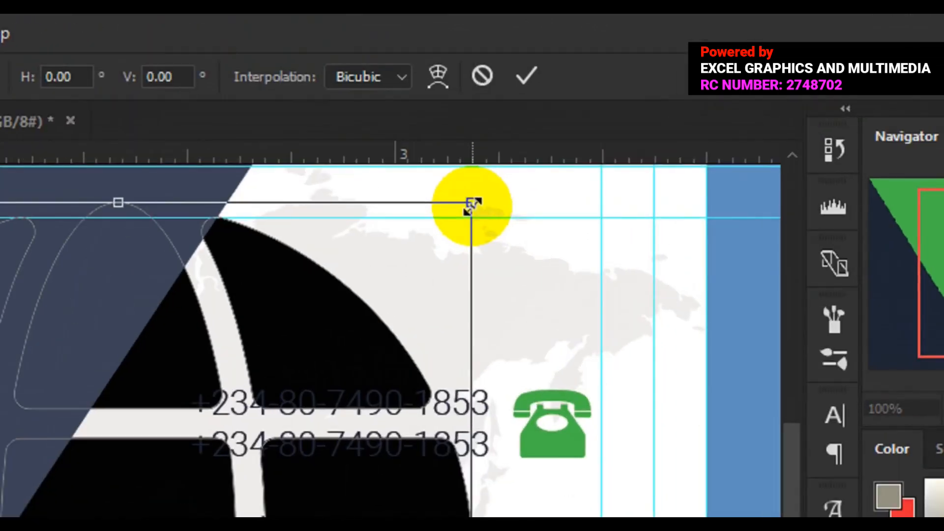
{"action": "left_click_drag", "start_coordinate": [473, 204], "coordinate": [236, 392]}
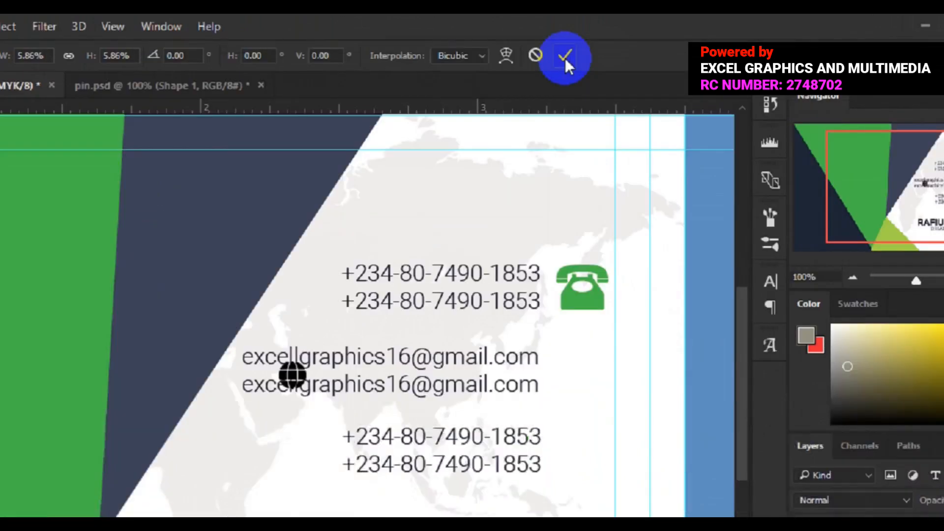
{"action": "left_click", "coordinate": [473, 81]}
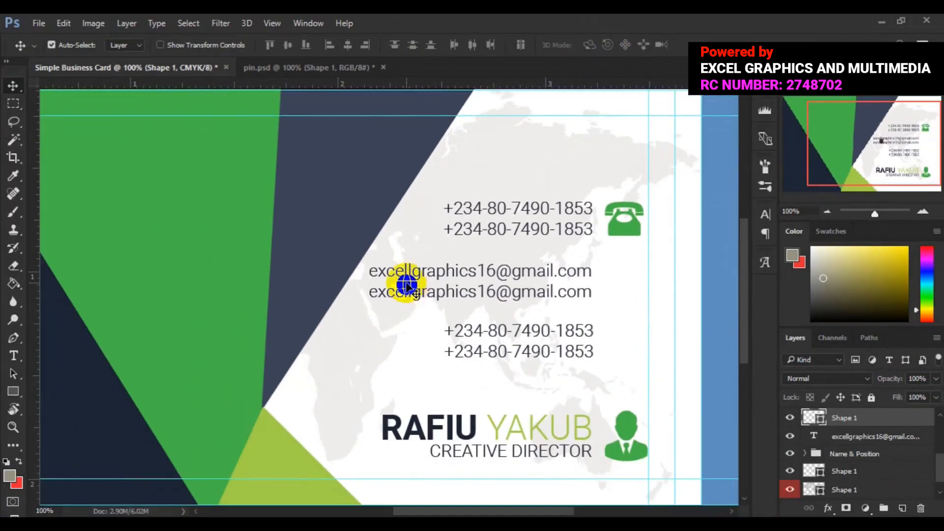
{"action": "left_click_drag", "start_coordinate": [408, 288], "coordinate": [623, 281]}
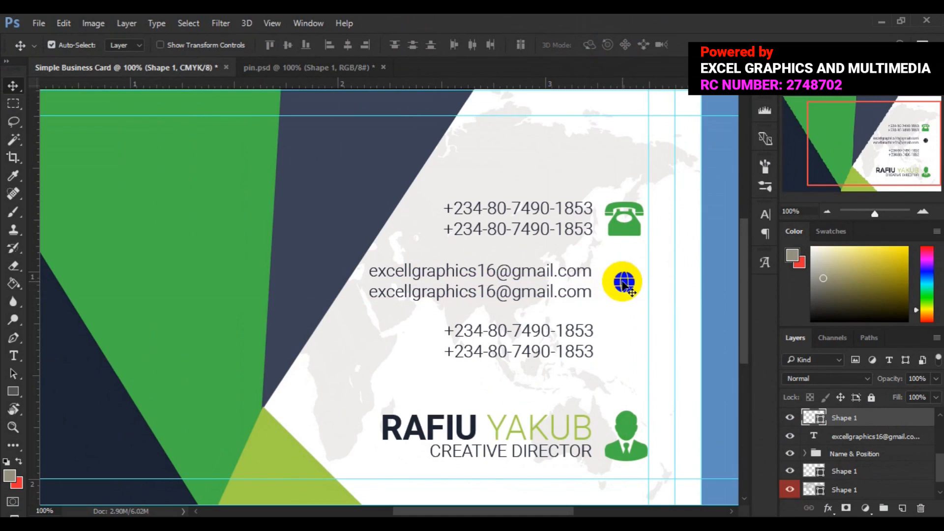
- Enlarge the globe icon beside the e-mail lines proportionally to about 153%, keeping its centre in place
{"action": "key", "text": "ctrl+t"}
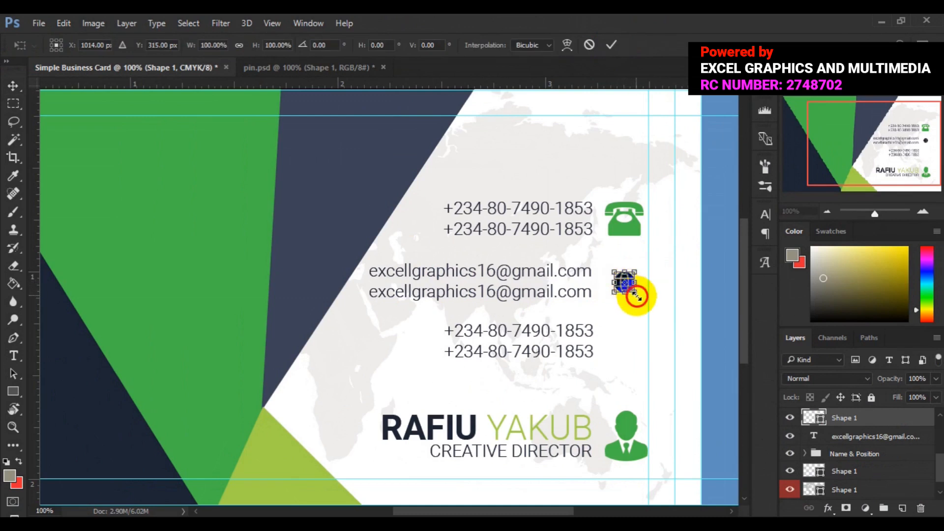
{"action": "left_click_drag", "start_coordinate": [636, 294], "coordinate": [638, 299]}
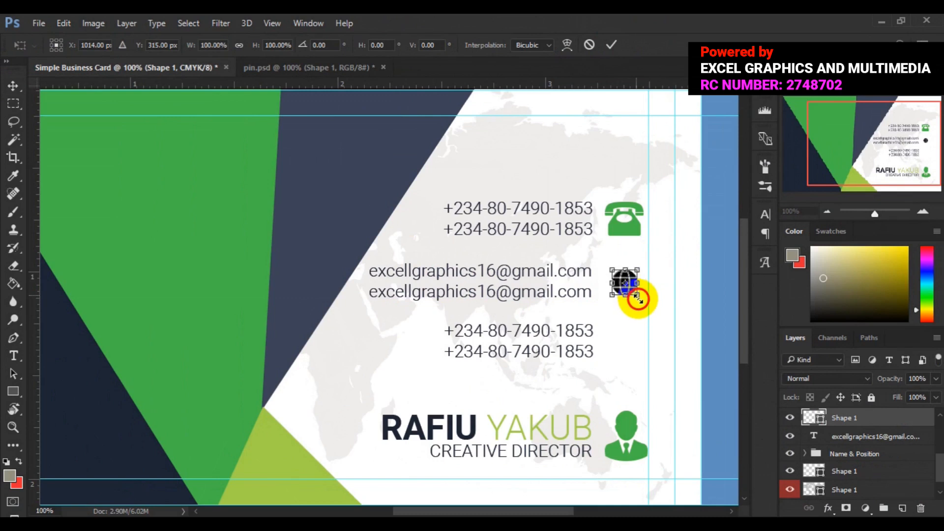
{"action": "left_click_drag", "start_coordinate": [637, 297], "coordinate": [641, 299]}
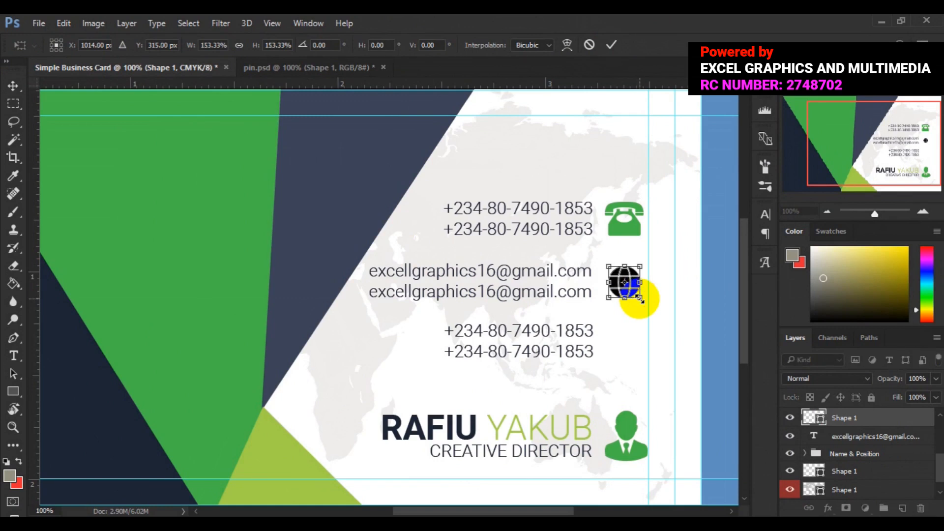
{"action": "key", "text": "Return"}
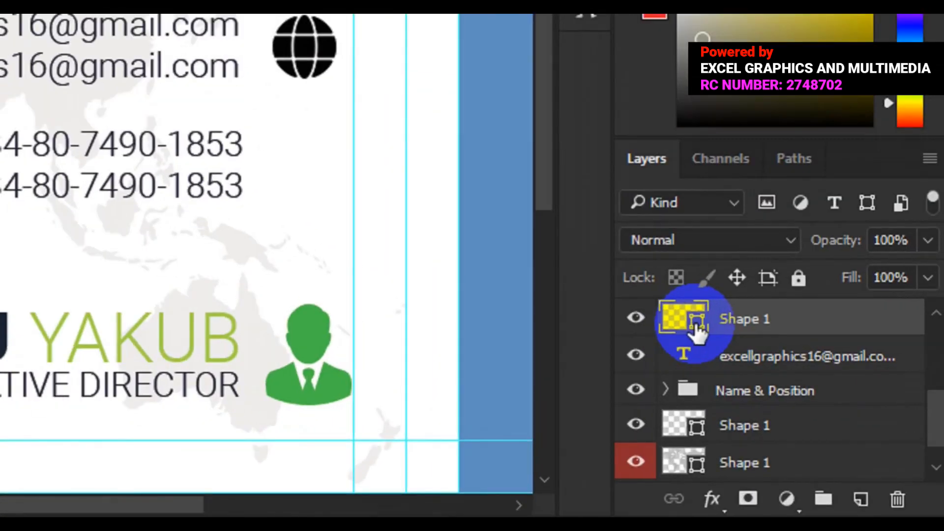
- Recolour the globe icon with the green sampled from the person icon (#45b649)
{"action": "double_click", "coordinate": [695, 326]}
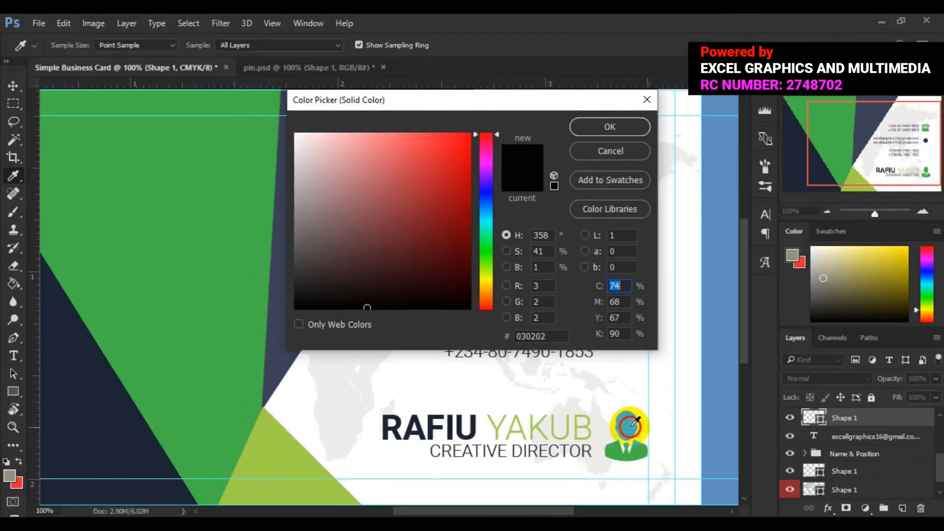
{"action": "left_click", "coordinate": [573, 422]}
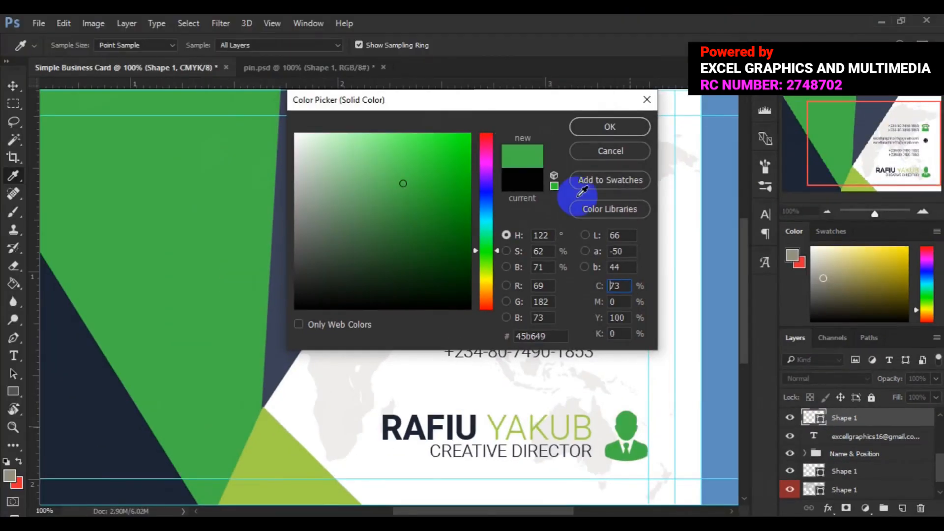
{"action": "left_click", "coordinate": [597, 123]}
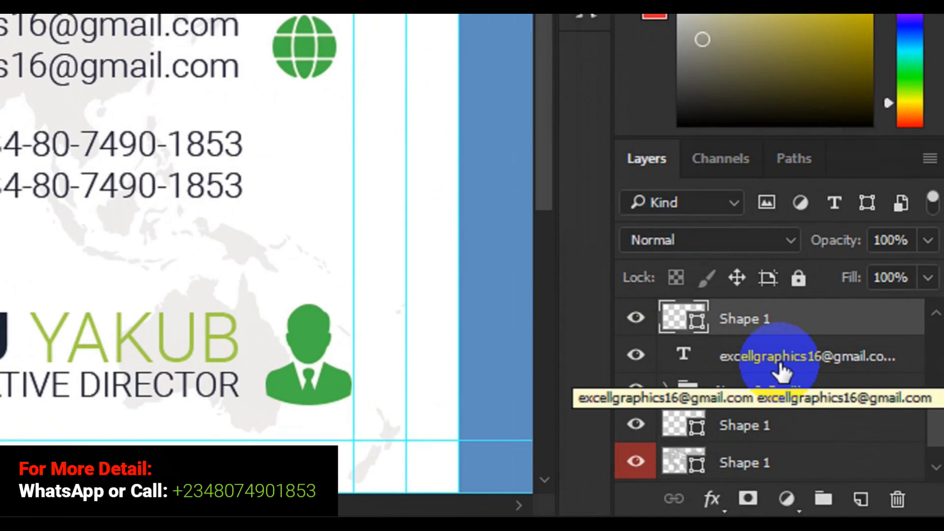
- Select the e-mail text layer together with the globe shape and align their vertical centers
{"action": "left_click", "coordinate": [778, 366]}
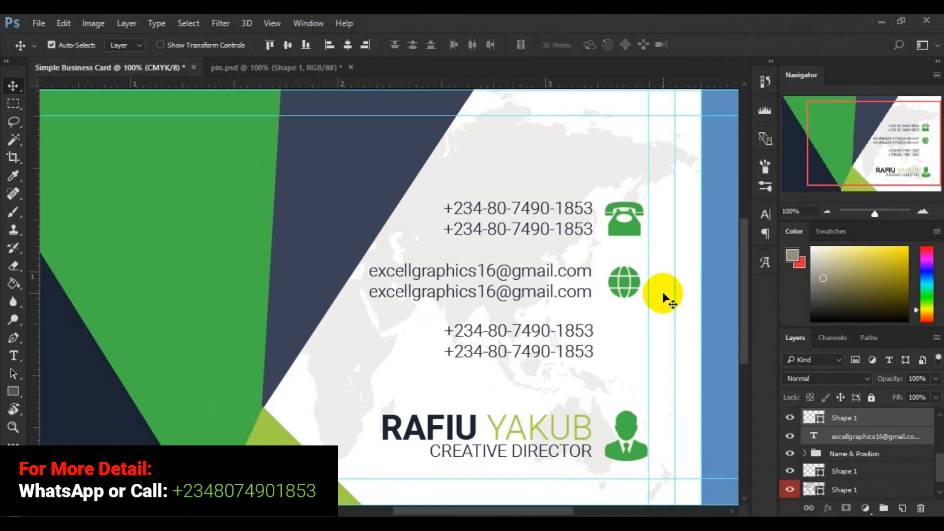
{"action": "left_click", "coordinate": [289, 46]}
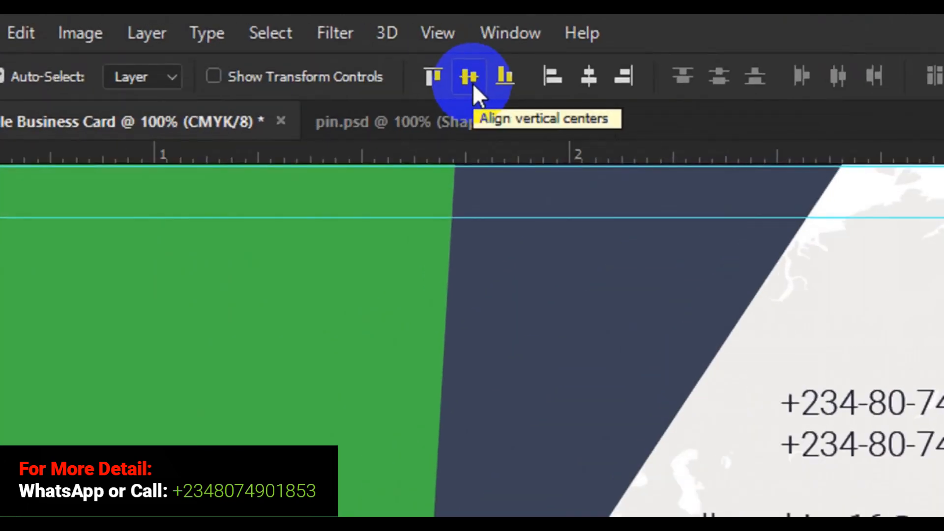
{"action": "left_click", "coordinate": [473, 83]}
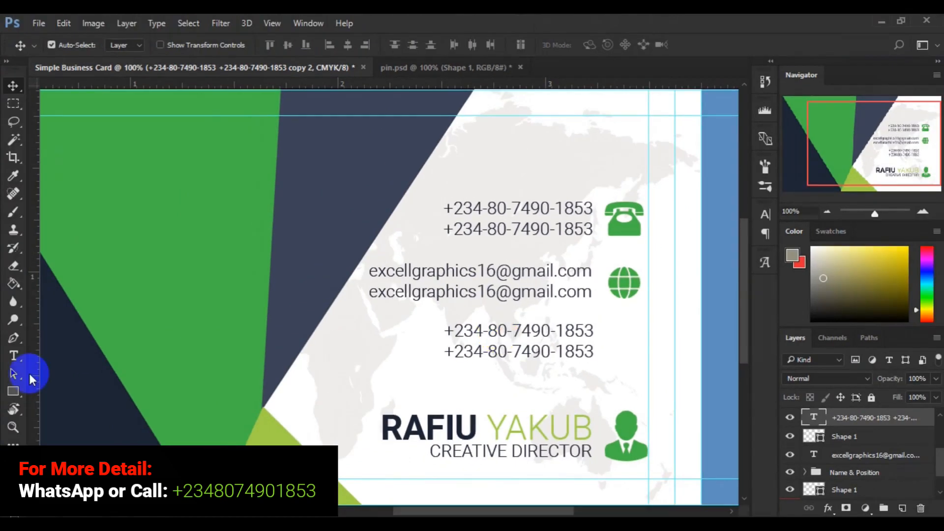
- Replace the lowest pair of phone numbers with the placeholder text "offiuce Address Here"
{"action": "left_click", "coordinate": [14, 357]}
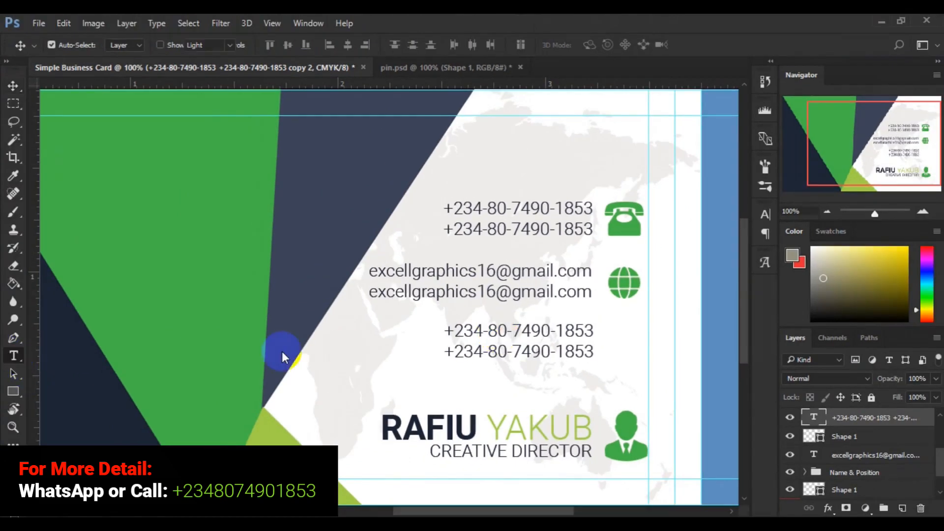
{"action": "left_click", "coordinate": [471, 332]}
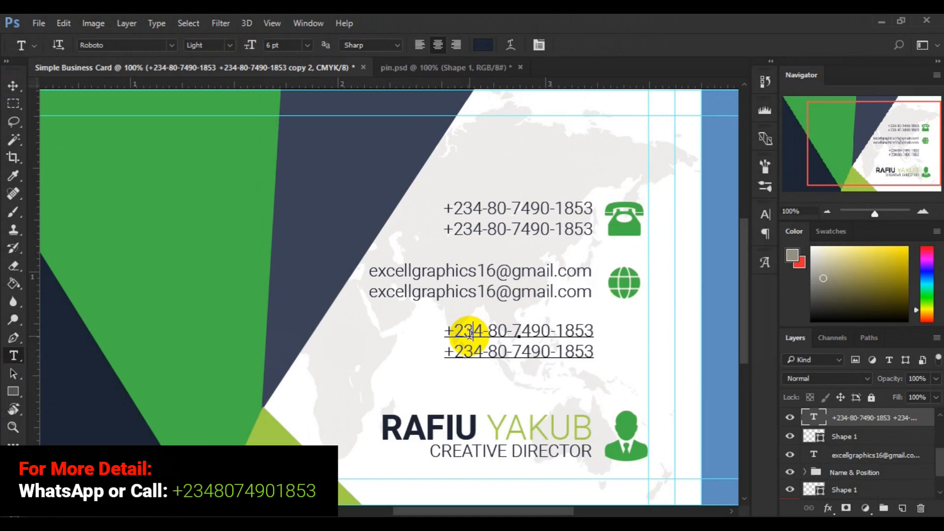
{"action": "key", "text": "Home"}
{"action": "key", "text": "ctrl+shift+End"}
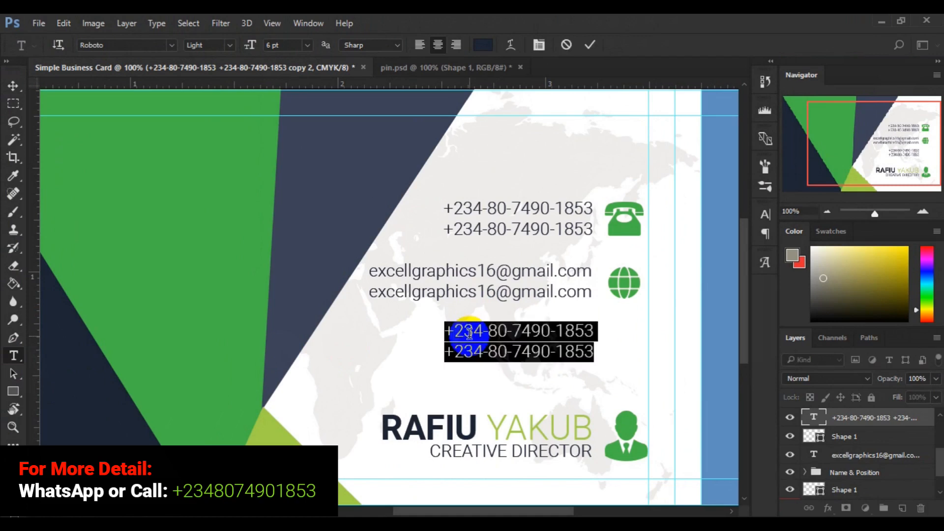
{"action": "left_click", "coordinate": [470, 333]}
{"action": "key", "text": "Right"}
{"action": "key", "text": "Right"}
{"action": "key", "text": "Right"}
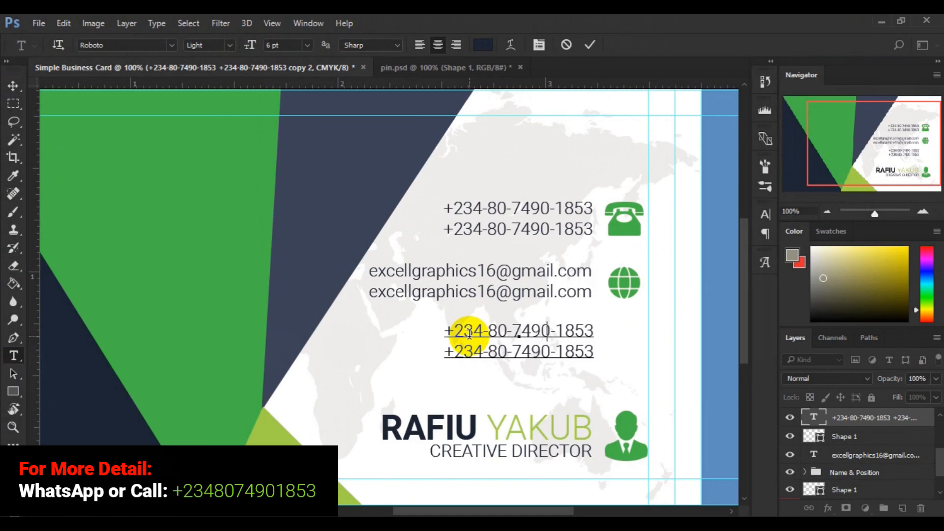
{"action": "key", "text": "Right"}
{"action": "key", "text": "Right"}
{"action": "key", "text": "Right"}
{"action": "key", "text": "Right"}
{"action": "key", "text": "Right"}
{"action": "key", "text": "ctrl+a"}
{"action": "type", "text": "offince Address Here"}
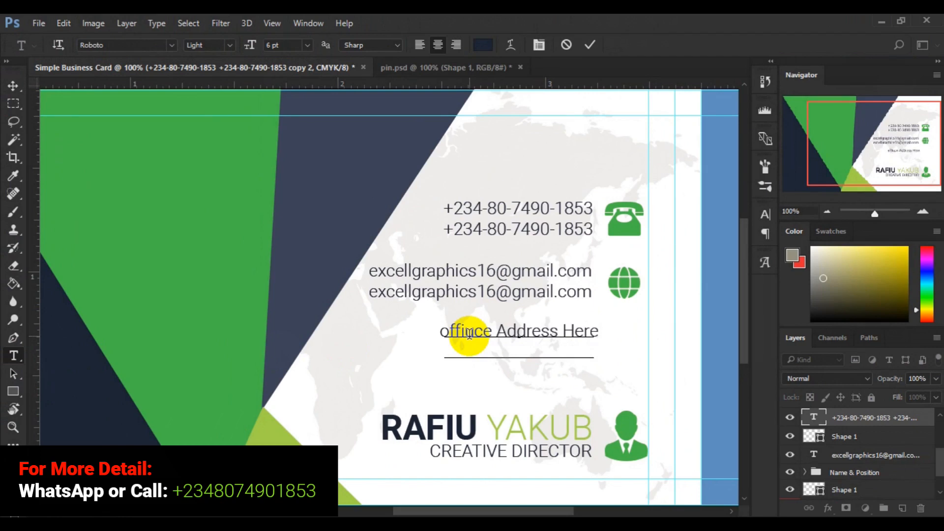
- End the address line with a comma and add a second line reading "Nigeria," followed by the postal code and a full stop
{"action": "key", "text": "Return"}
{"action": "type", "text": "offi"}
{"action": "key", "text": "BackSpace"}
{"action": "key", "text": "BackSpace"}
{"action": "type", "text": "fice A"}
{"action": "type", "text": "Nigeria,  "}
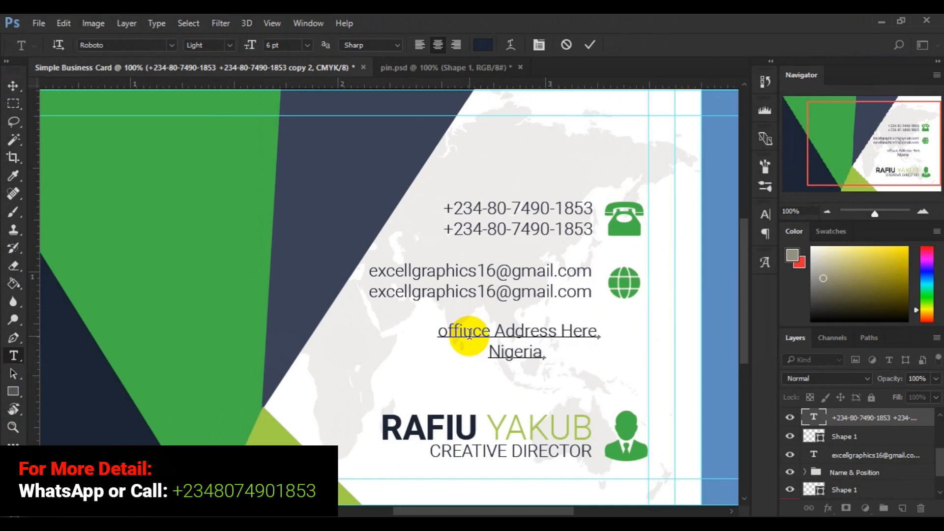
{"action": "type", "text": "2 "}
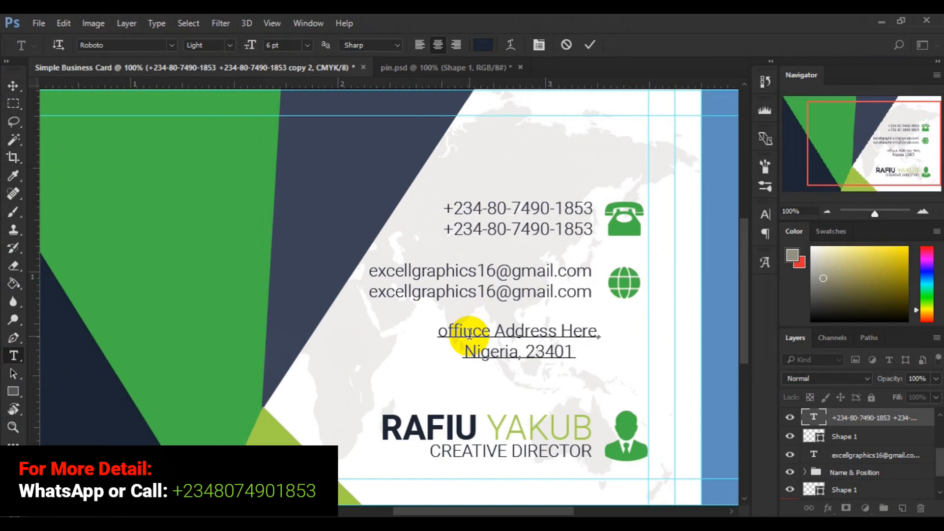
{"action": "type", "text": " ."}
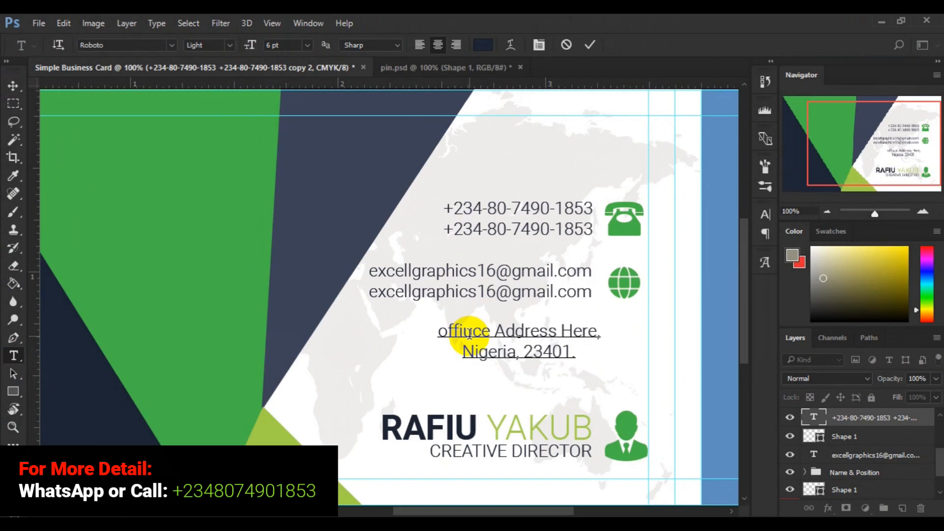
- Extend the first address line so that it ends with "Here Street," without a comma after "Here"
{"action": "key", "text": "Up"}
{"action": "key", "text": "Left"}
{"action": "key", "text": "Right"}
{"action": "key", "text": "Right"}
{"action": "key", "text": "Right"}
{"action": "key", "text": "Right"}
{"action": "type", "text": "Here,Street"}
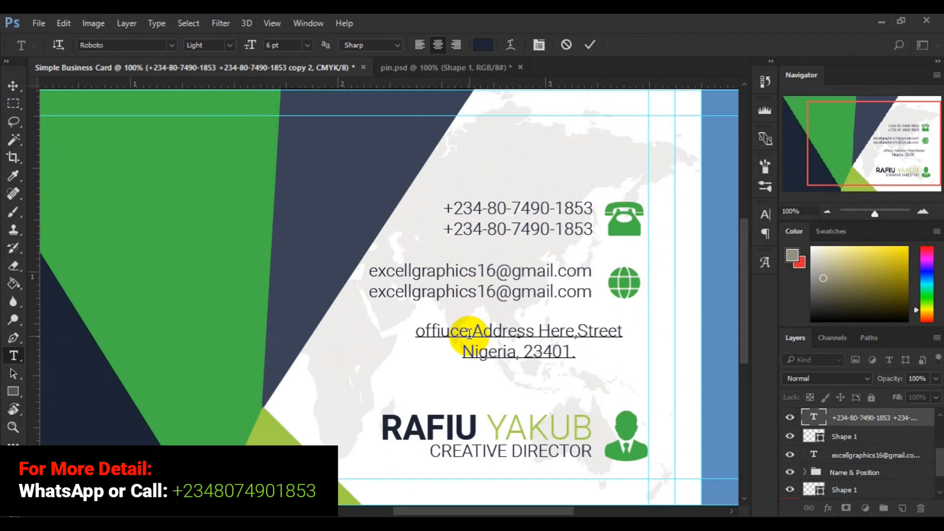
{"action": "type", "text": ","}
{"action": "left_click", "coordinate": [578, 334]}
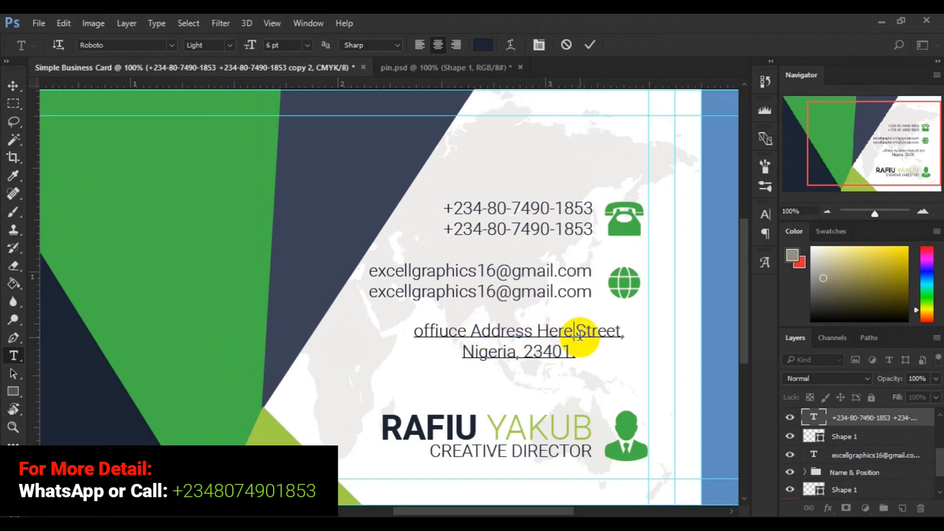
{"action": "key", "text": "BackSpace"}
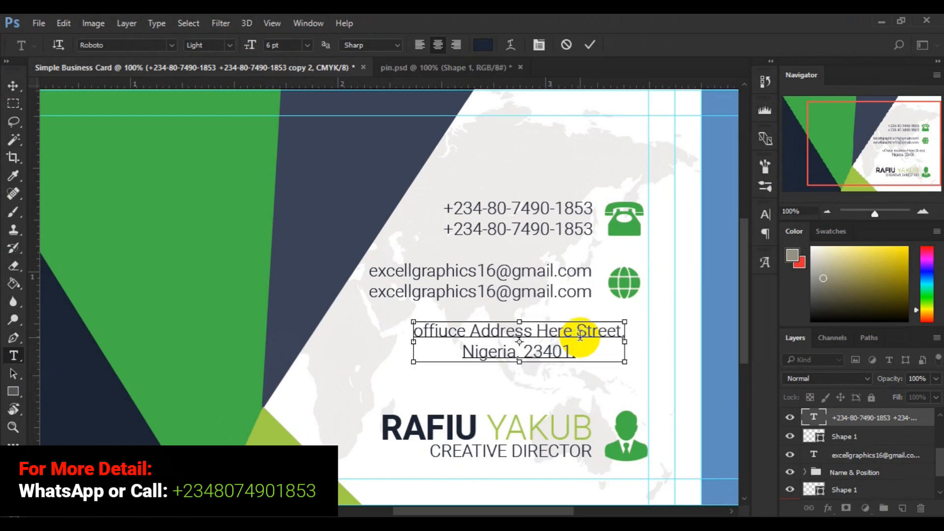
- Right-align the two address lines and move them so their right edge lines up with the phone and e-mail text
{"action": "key", "text": "ctrl+a"}
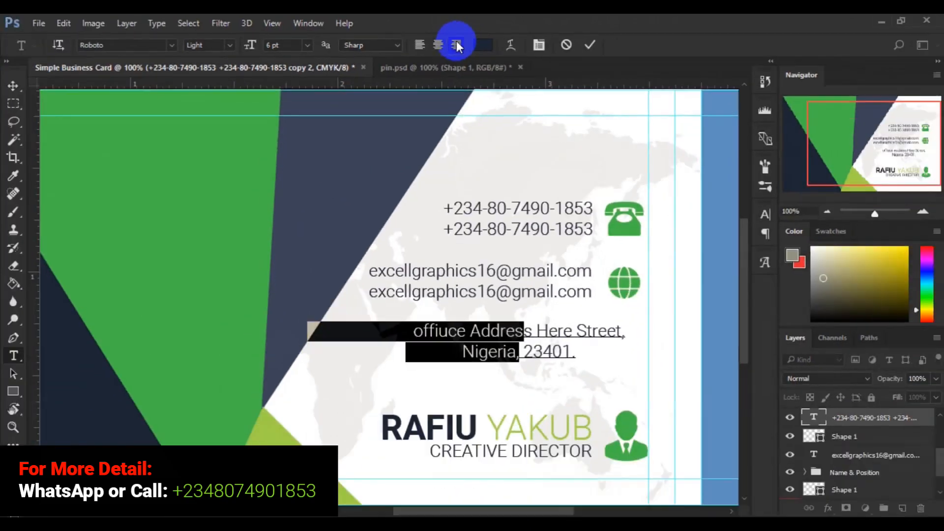
{"action": "left_click", "coordinate": [505, 76]}
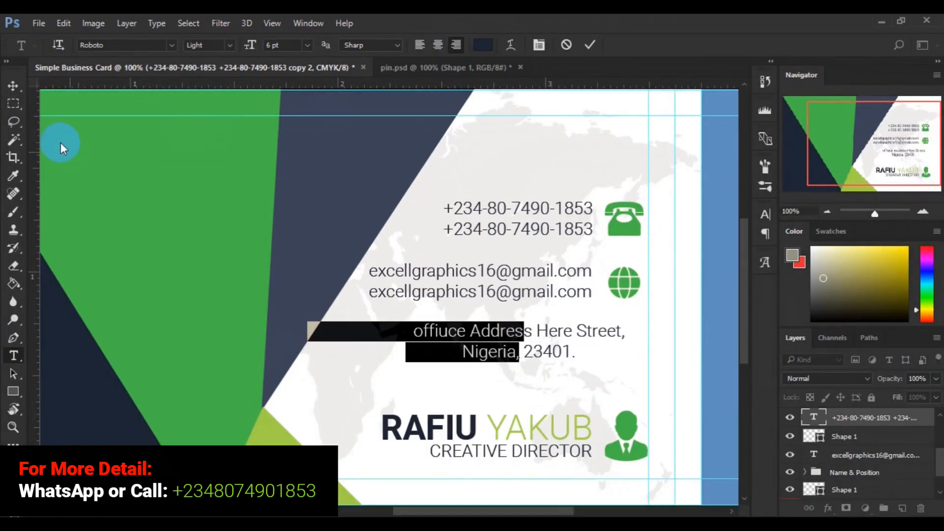
{"action": "left_click", "coordinate": [14, 86]}
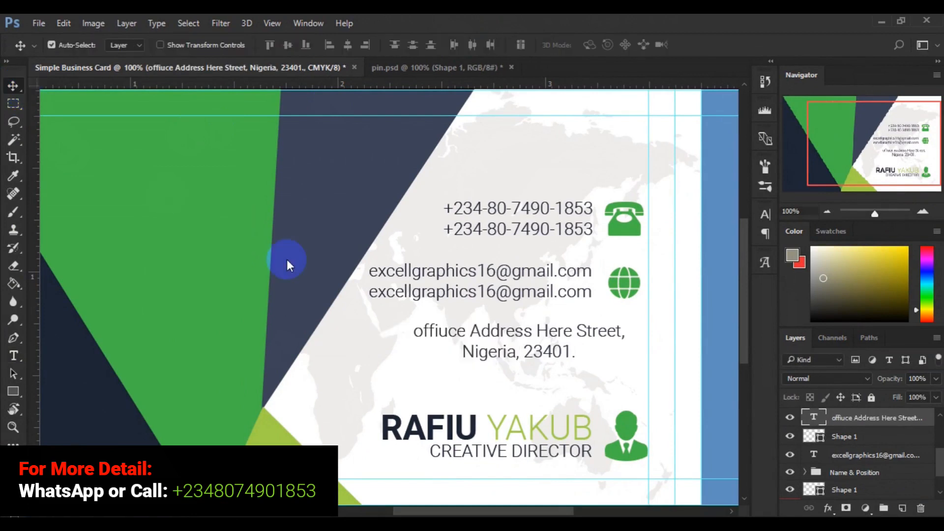
{"action": "left_click_drag", "start_coordinate": [422, 336], "coordinate": [515, 353]}
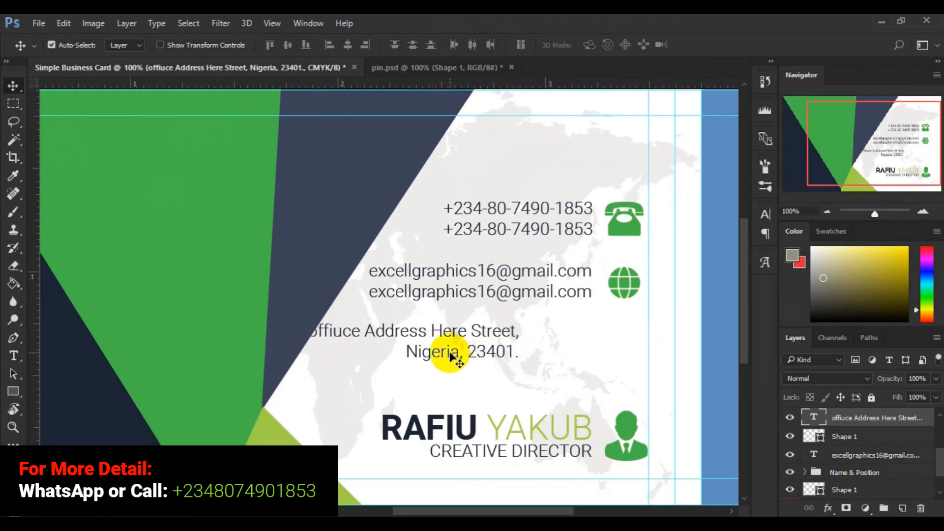
{"action": "left_click_drag", "start_coordinate": [449, 356], "coordinate": [525, 352]}
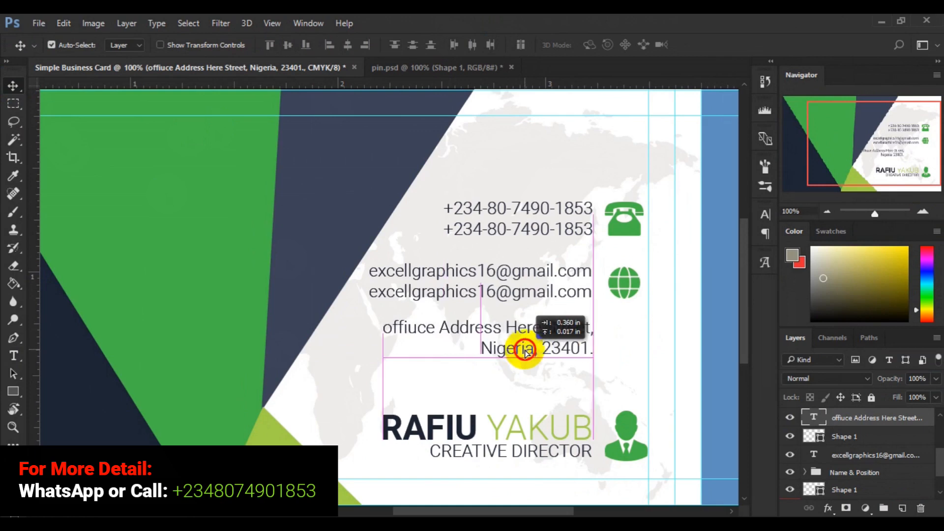
{"action": "left_click_drag", "start_coordinate": [525, 352], "coordinate": [525, 354]}
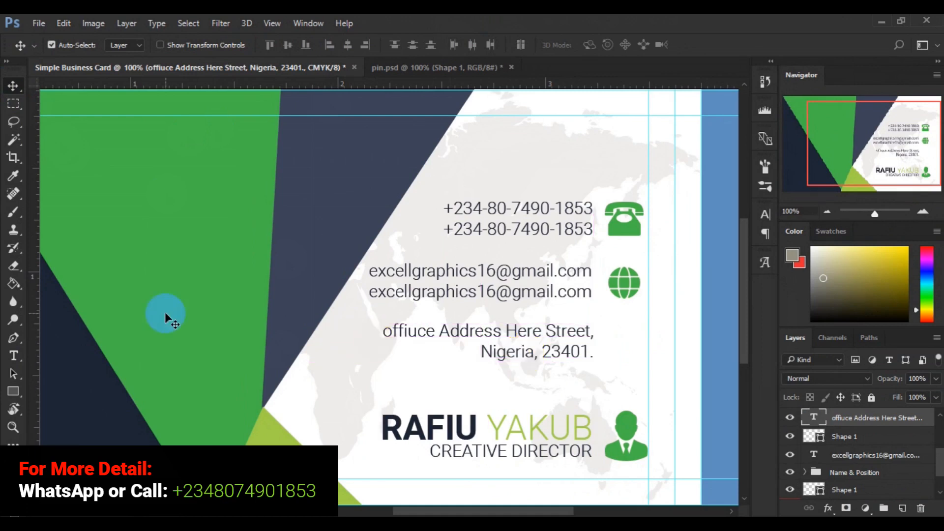
- Correct the first word of the address text to "Office" with a capital O
{"action": "left_click", "coordinate": [12, 361]}
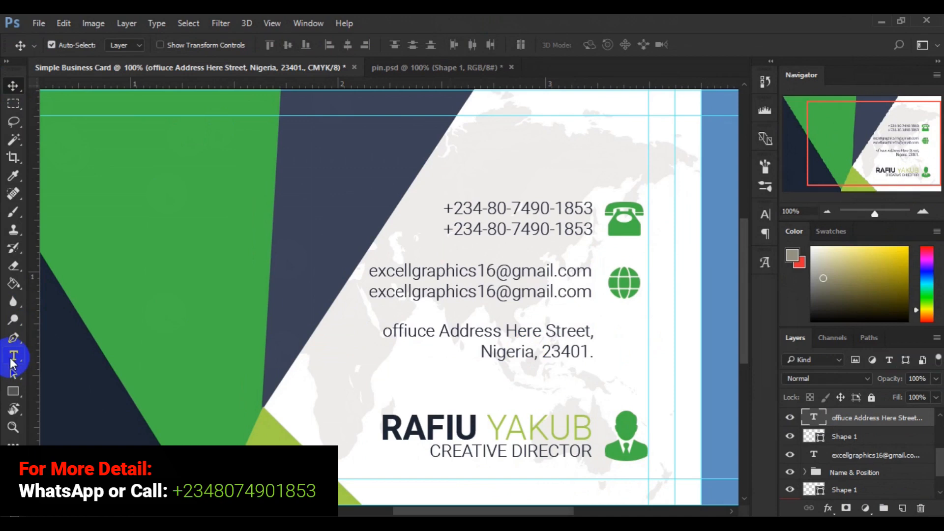
{"action": "left_click", "coordinate": [417, 333]}
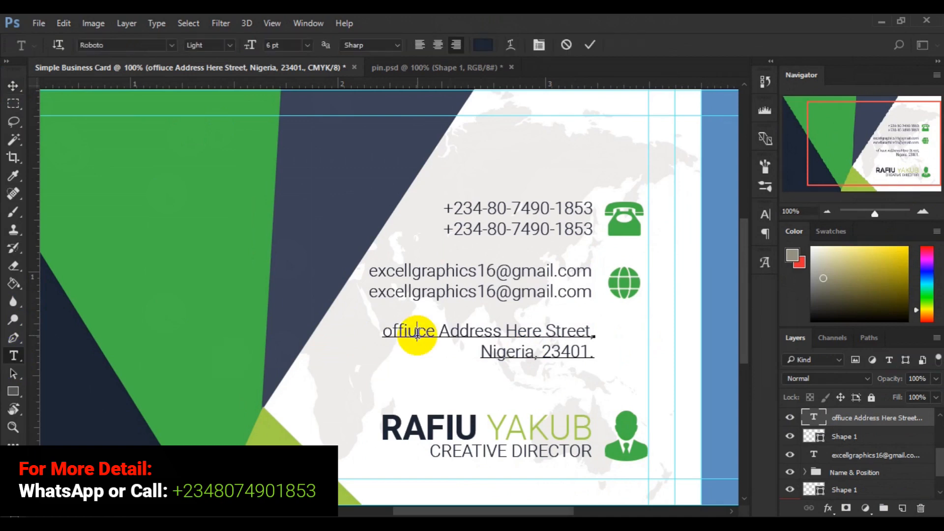
{"action": "key", "text": "BackSpace"}
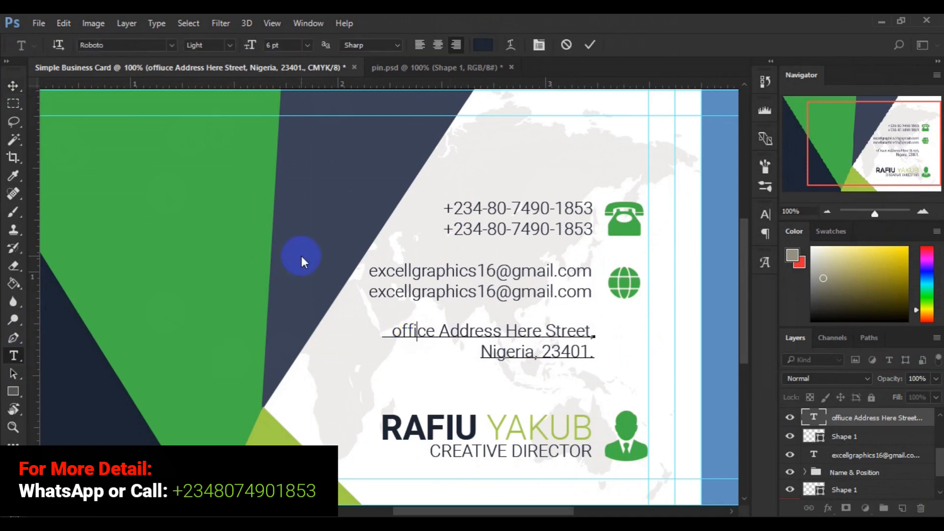
{"action": "left_click", "coordinate": [402, 333]}
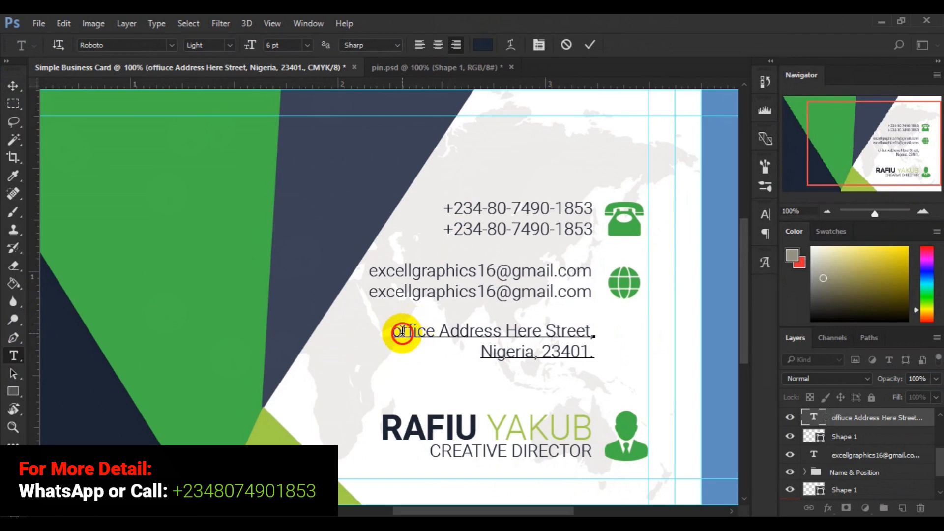
{"action": "key", "text": "shift+Left"}
{"action": "type", "text": "O"}
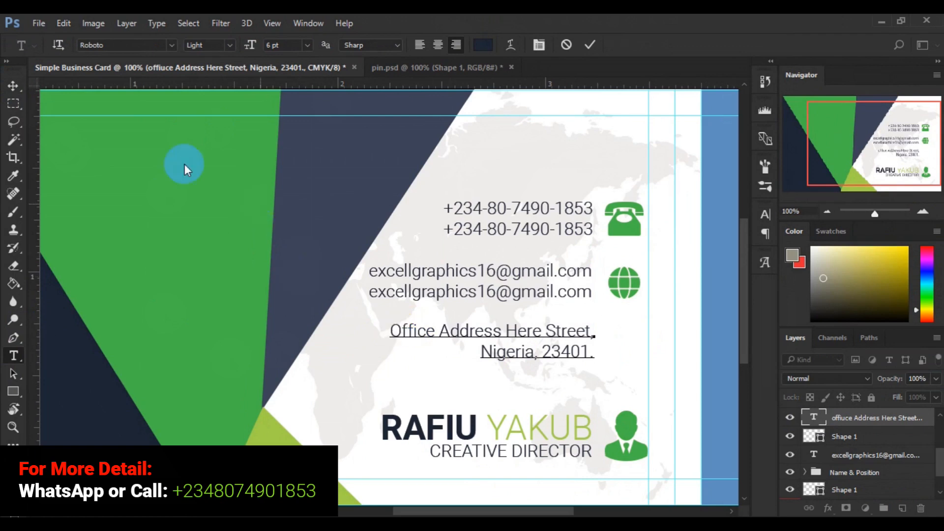
{"action": "left_click", "coordinate": [11, 86]}
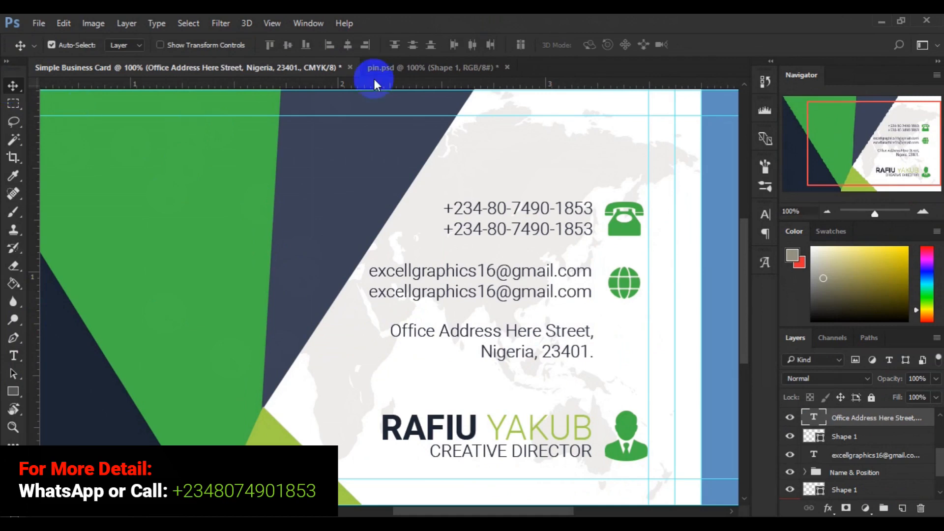
- Find the location pin shape layer in pin.psd and make it visible
{"action": "left_click", "coordinate": [397, 72]}
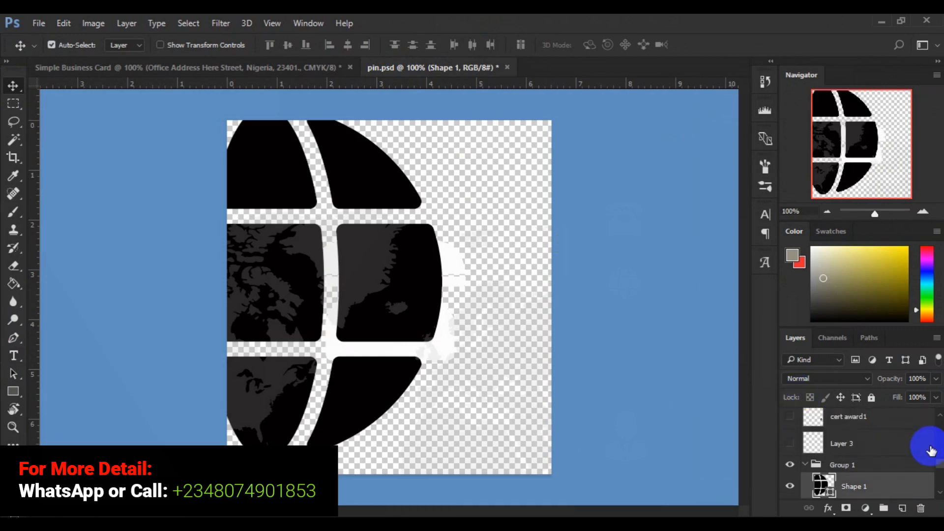
{"action": "left_click_drag", "start_coordinate": [939, 445], "coordinate": [939, 424]}
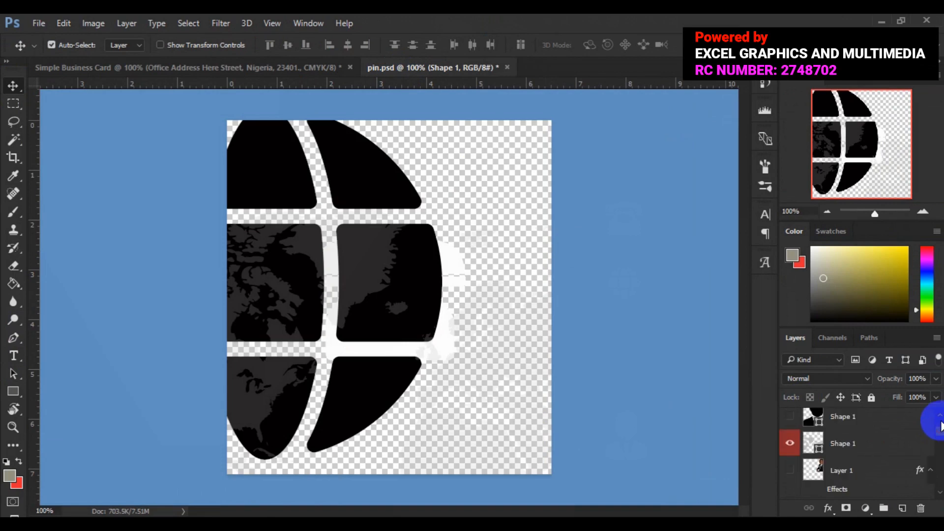
{"action": "left_click", "coordinate": [941, 422]}
{"action": "left_click", "coordinate": [936, 451]}
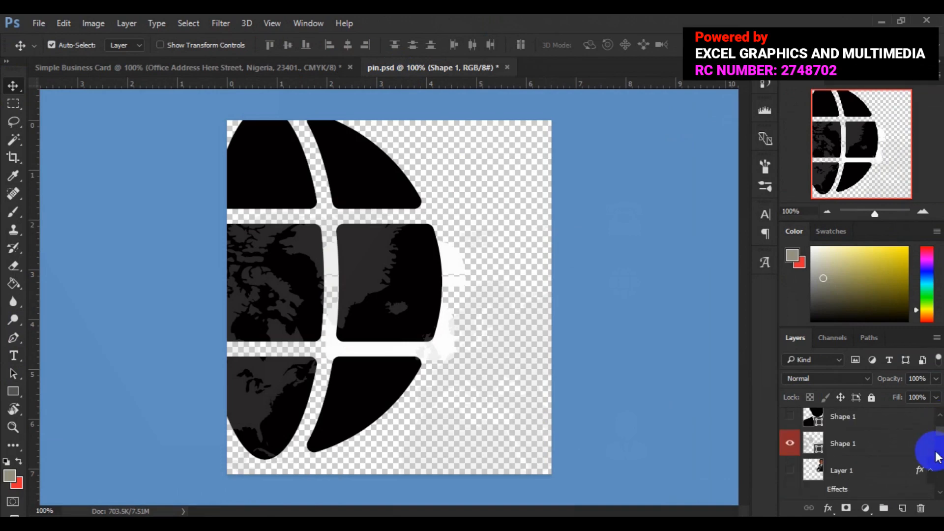
{"action": "left_click", "coordinate": [937, 473]}
{"action": "left_click", "coordinate": [938, 475]}
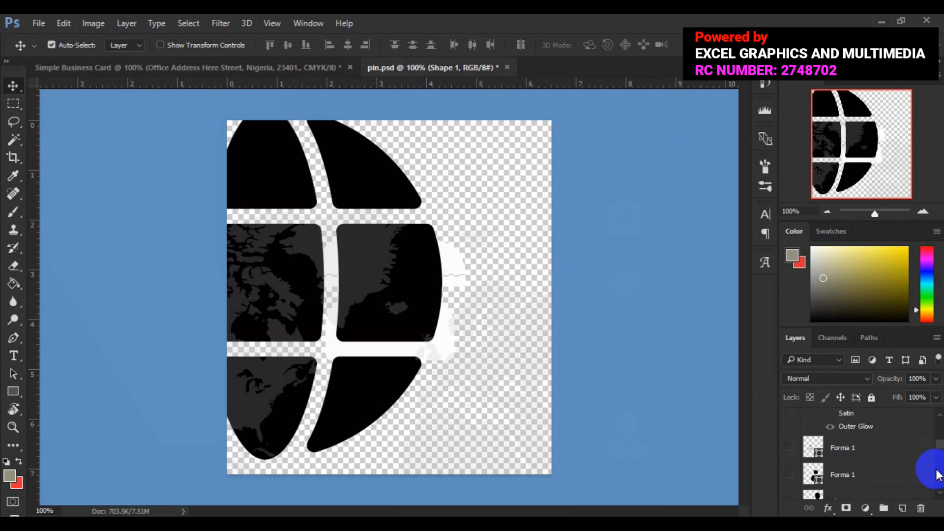
{"action": "left_click", "coordinate": [939, 479]}
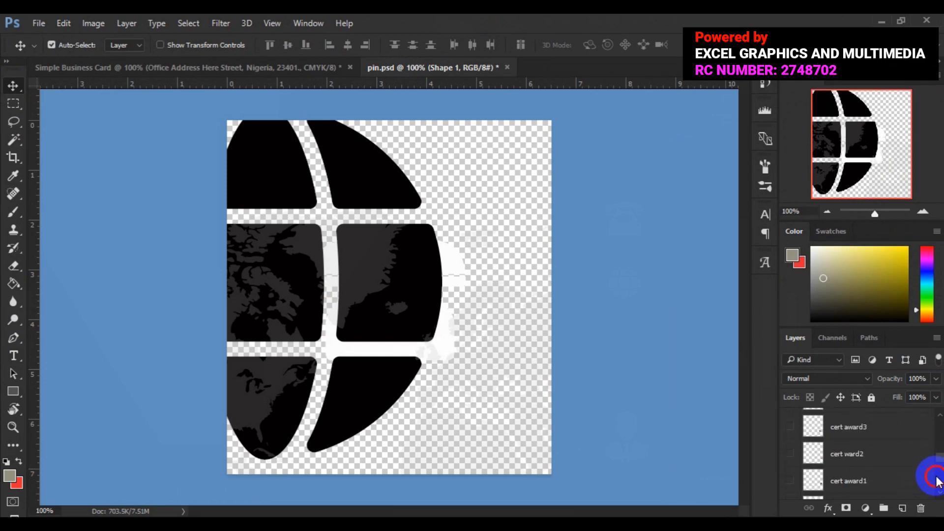
{"action": "left_click", "coordinate": [938, 479]}
{"action": "left_click", "coordinate": [936, 483]}
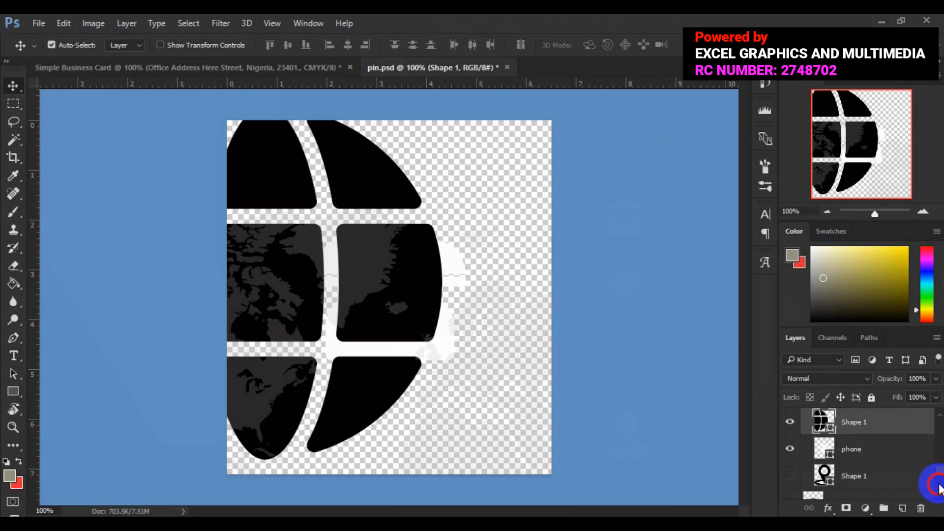
{"action": "left_click", "coordinate": [859, 426]}
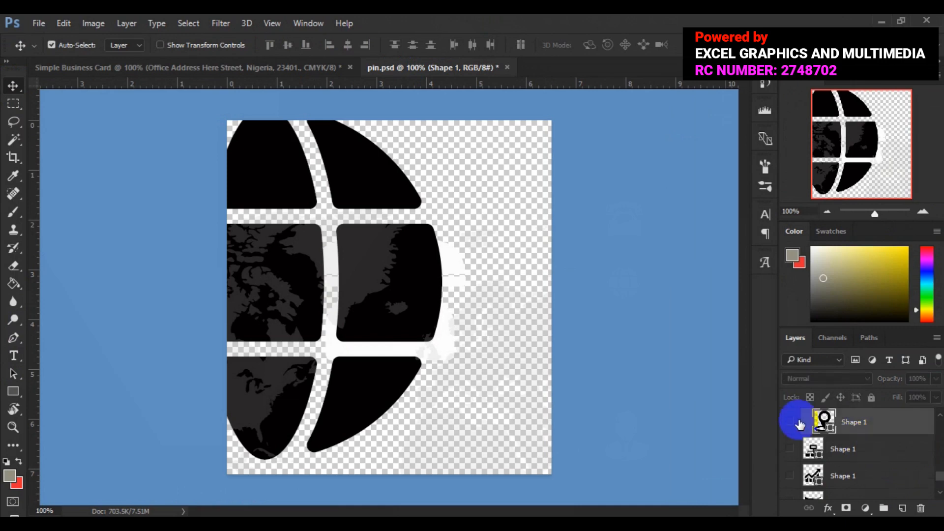
{"action": "left_click", "coordinate": [790, 423]}
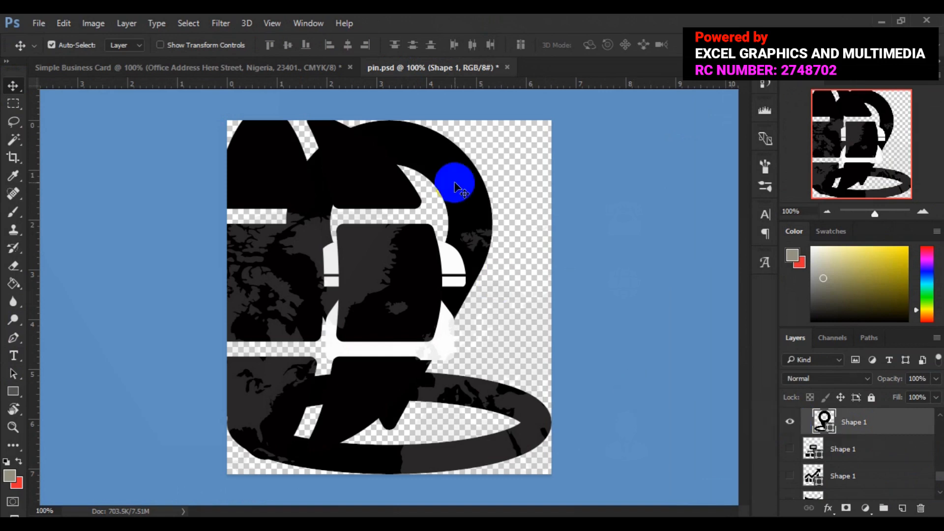
{"action": "left_click", "coordinate": [421, 160]}
{"action": "left_click_drag", "start_coordinate": [420, 160], "coordinate": [310, 70]}
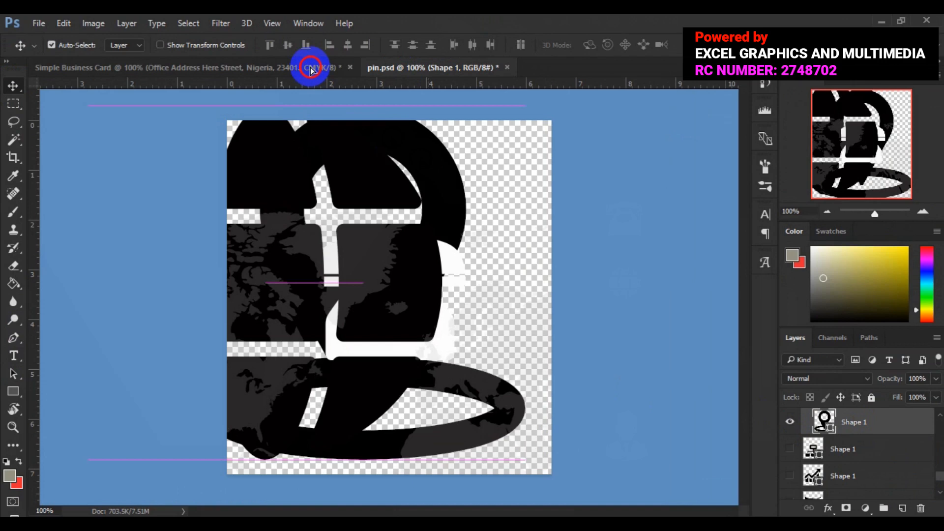
{"action": "left_click_drag", "start_coordinate": [310, 70], "coordinate": [291, 67]}
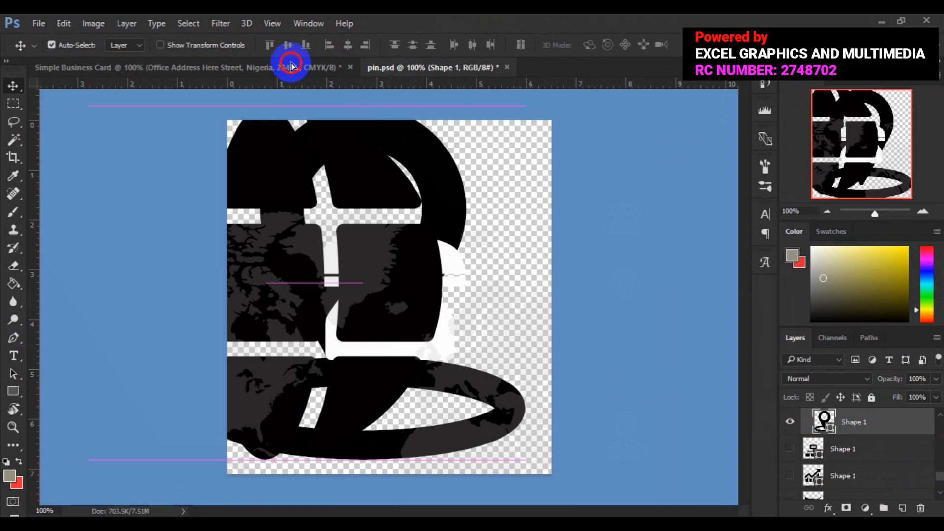
{"action": "left_click_drag", "start_coordinate": [291, 67], "coordinate": [416, 101]}
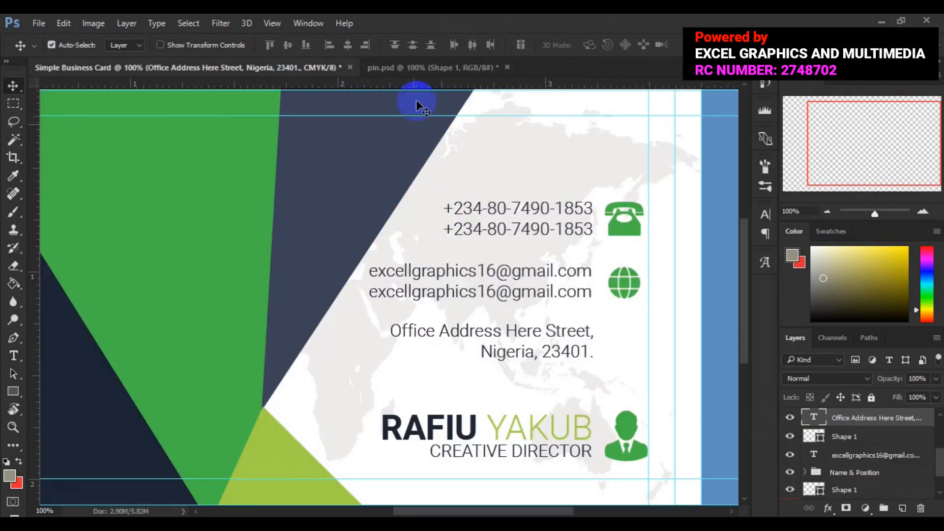
- Copy the location pin shape from pin.psd into the Simple Business Card document
{"action": "left_click", "coordinate": [407, 71]}
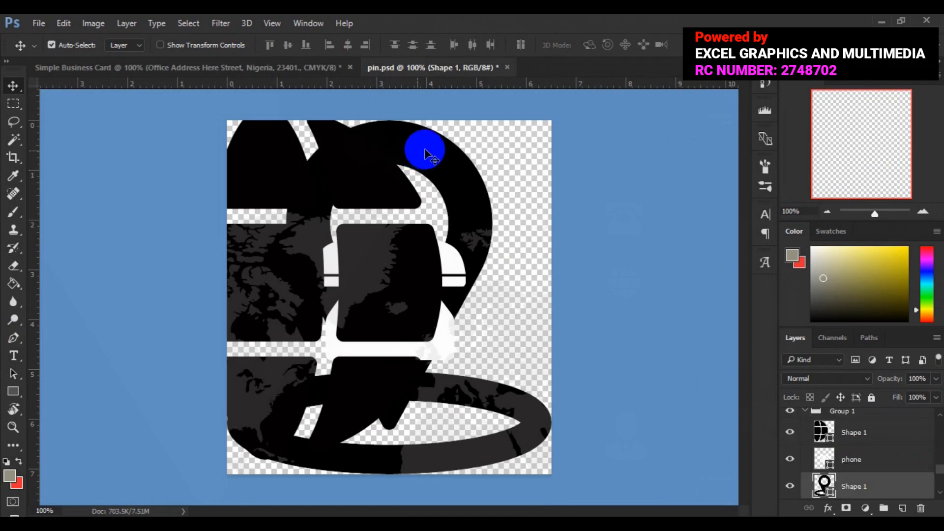
{"action": "left_click", "coordinate": [419, 151]}
{"action": "left_click_drag", "start_coordinate": [419, 151], "coordinate": [569, 294]}
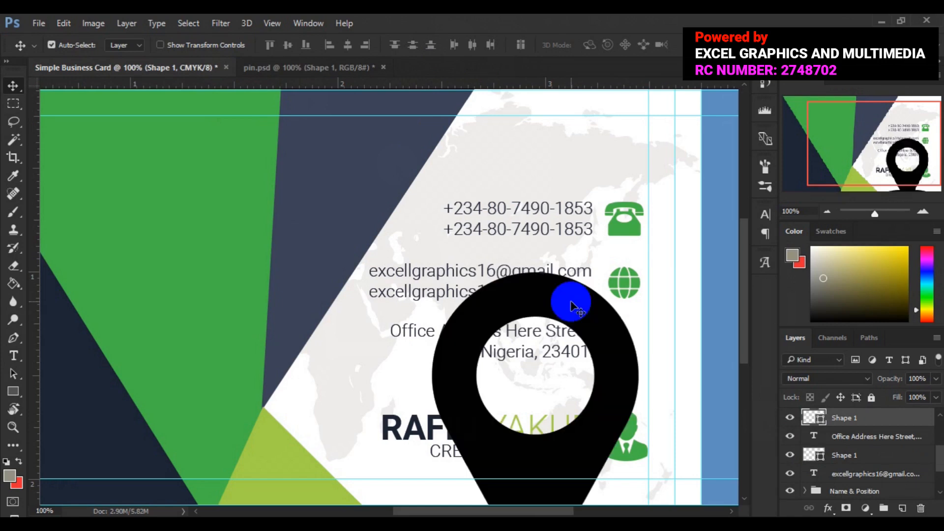
- Scale the location pin down to about 10% and place it beside the office address, in line with the other icons
{"action": "key", "text": "ctrl+t"}
{"action": "left_click_drag", "start_coordinate": [697, 273], "coordinate": [696, 275]}
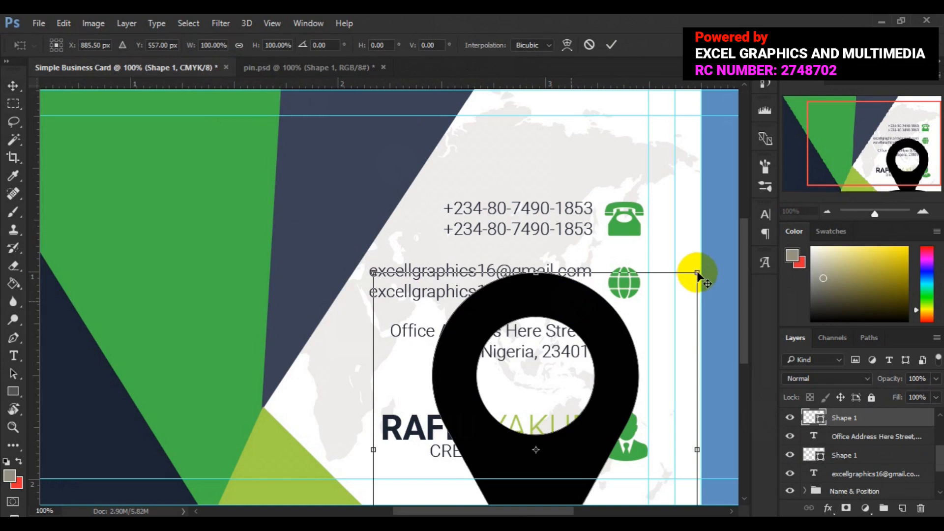
{"action": "left_click_drag", "start_coordinate": [696, 273], "coordinate": [551, 432]}
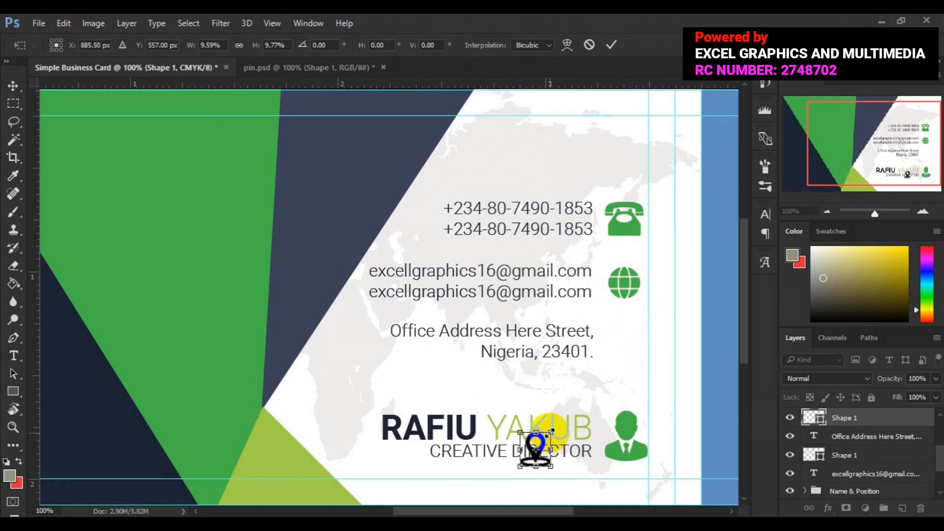
{"action": "key", "text": "Return"}
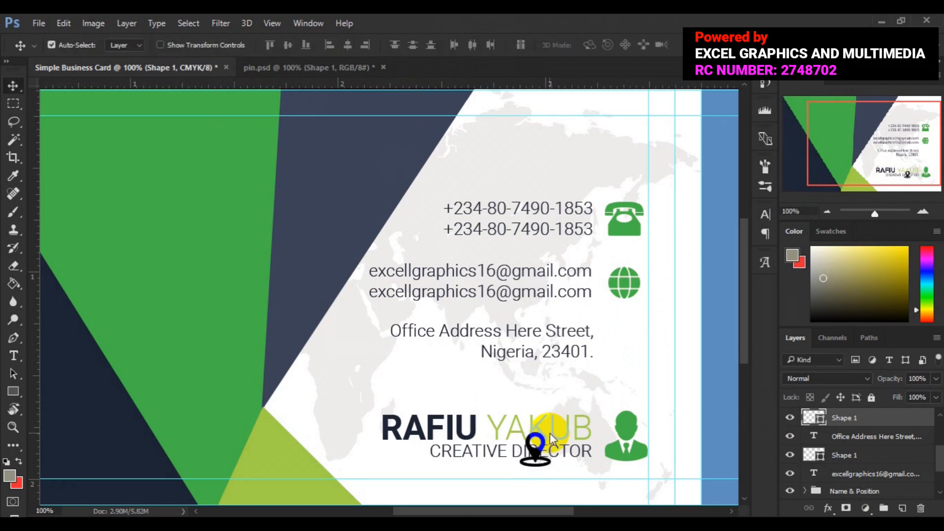
{"action": "left_click_drag", "start_coordinate": [534, 448], "coordinate": [624, 346]}
- Recolor the pin icon with the green sampled from the card's large shape and align its vertical centre with the office address text
{"action": "left_click", "coordinate": [819, 421]}
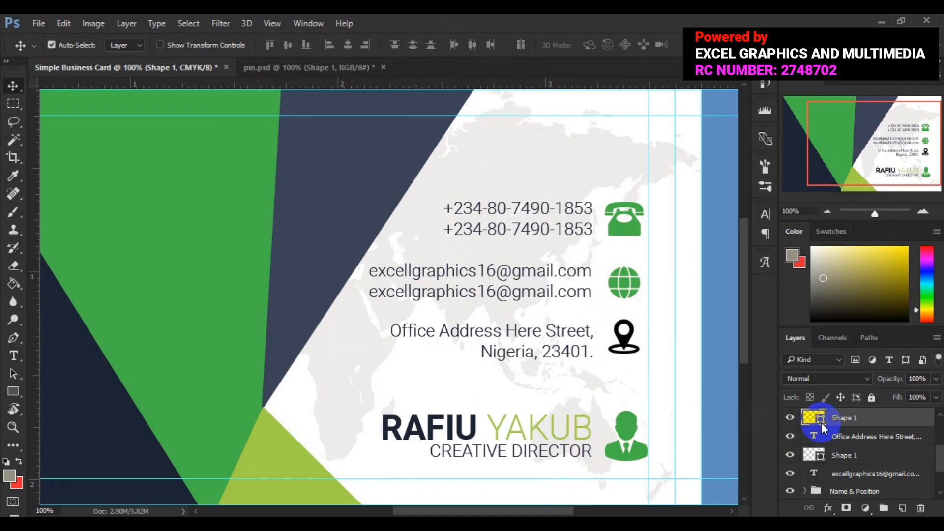
{"action": "double_click", "coordinate": [821, 423]}
{"action": "left_click", "coordinate": [196, 326]}
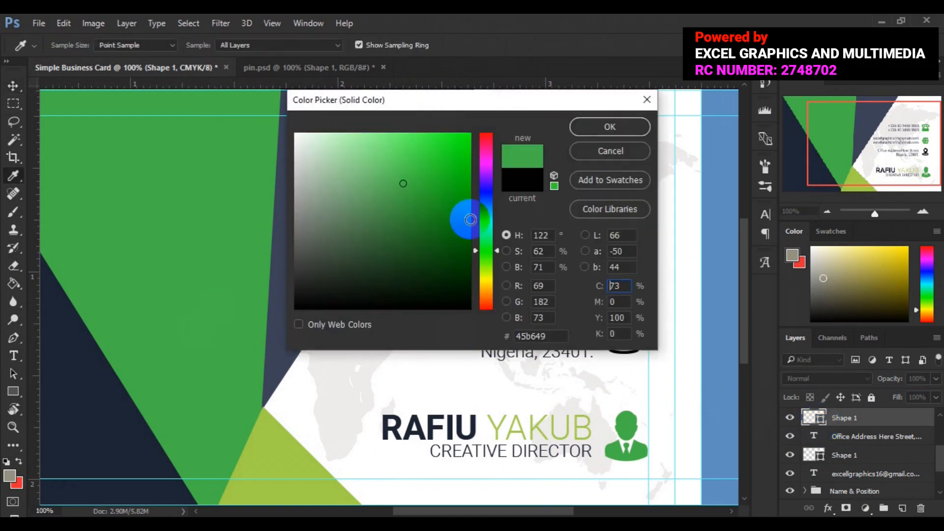
{"action": "left_click", "coordinate": [596, 126]}
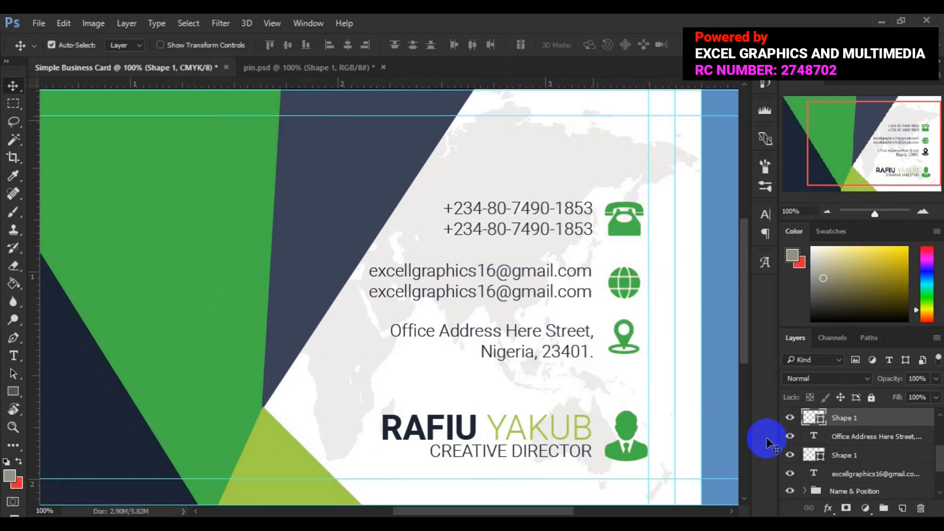
{"action": "left_click", "coordinate": [858, 438]}
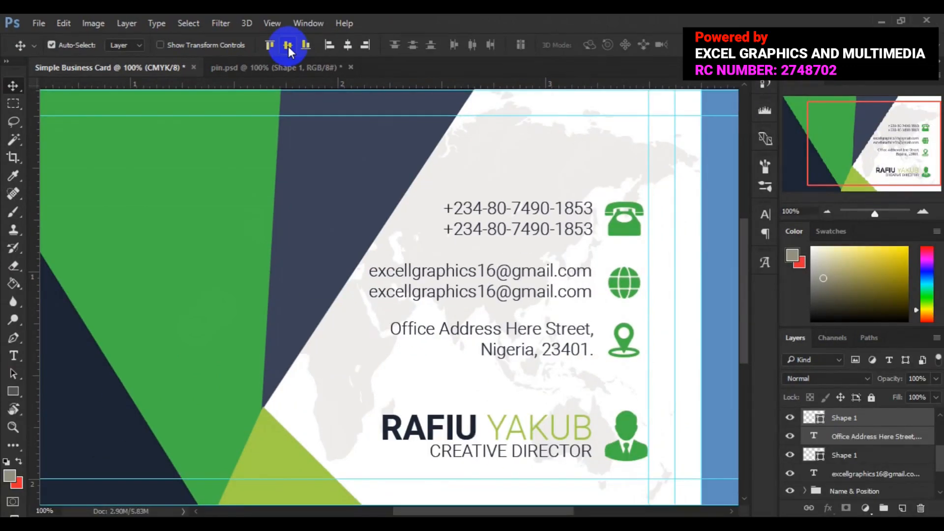
- Move the phone number text up to widen the gap above the e-mail lines, and bring the phone icon up beside it
{"action": "key", "text": "ctrl"}
{"action": "key", "text": "ctrl+0"}
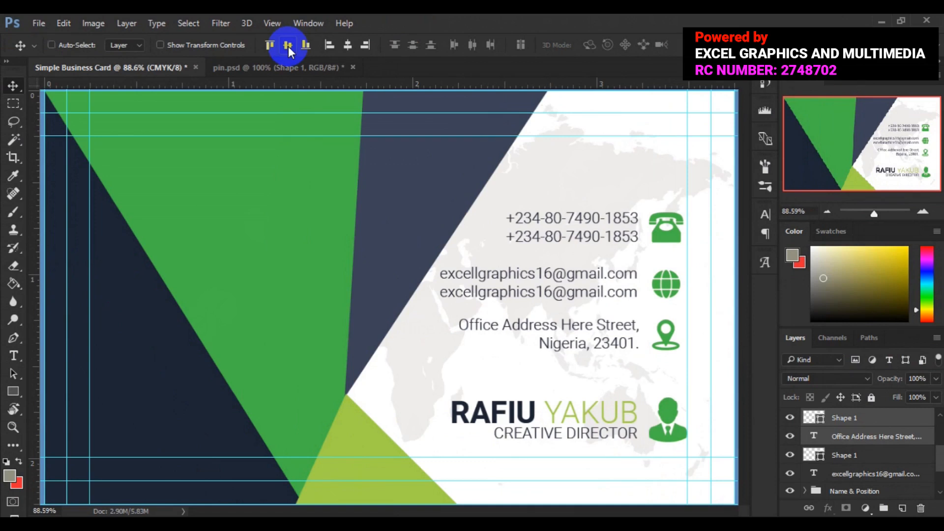
{"action": "key", "text": "ctrl+minus"}
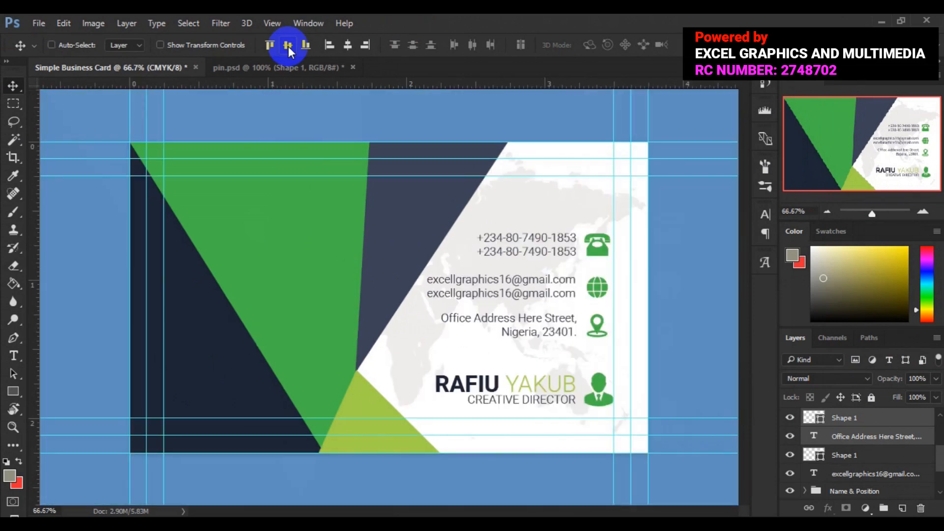
{"action": "key", "text": "ctrl+minus"}
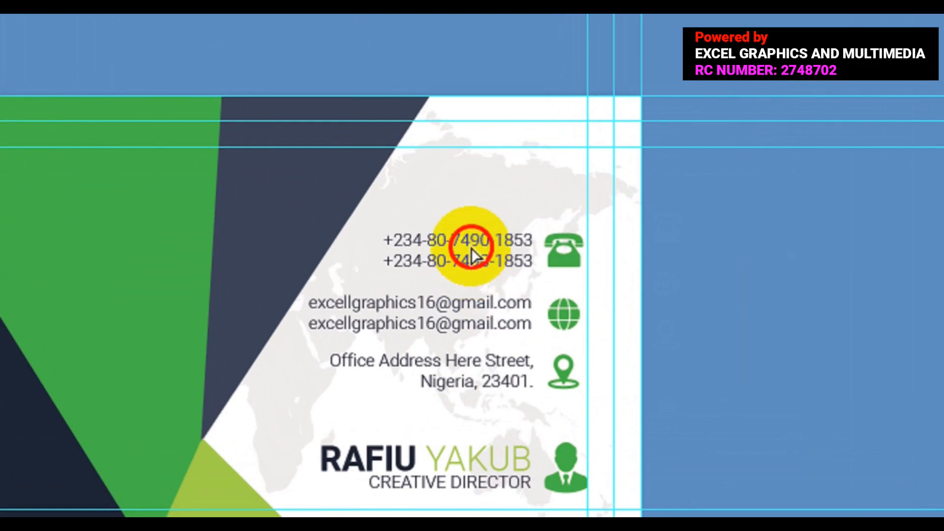
{"action": "left_click_drag", "start_coordinate": [474, 241], "coordinate": [473, 233]}
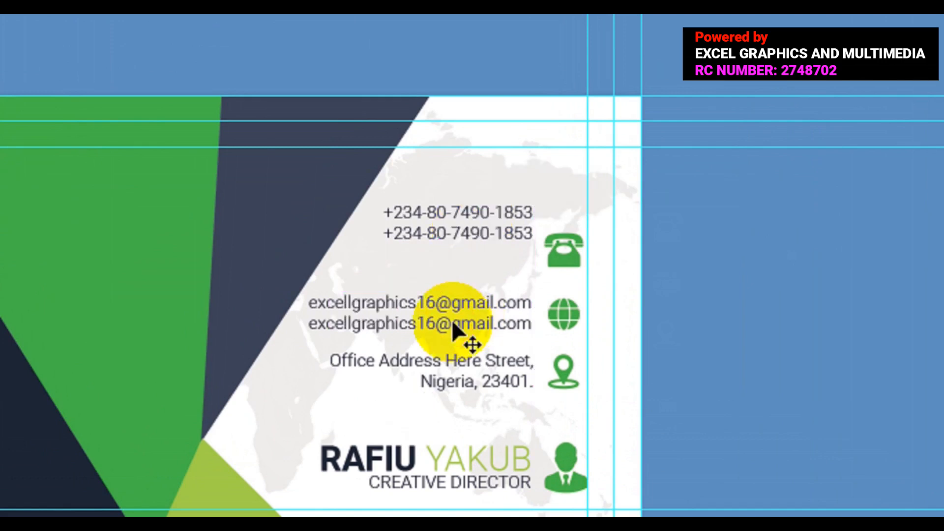
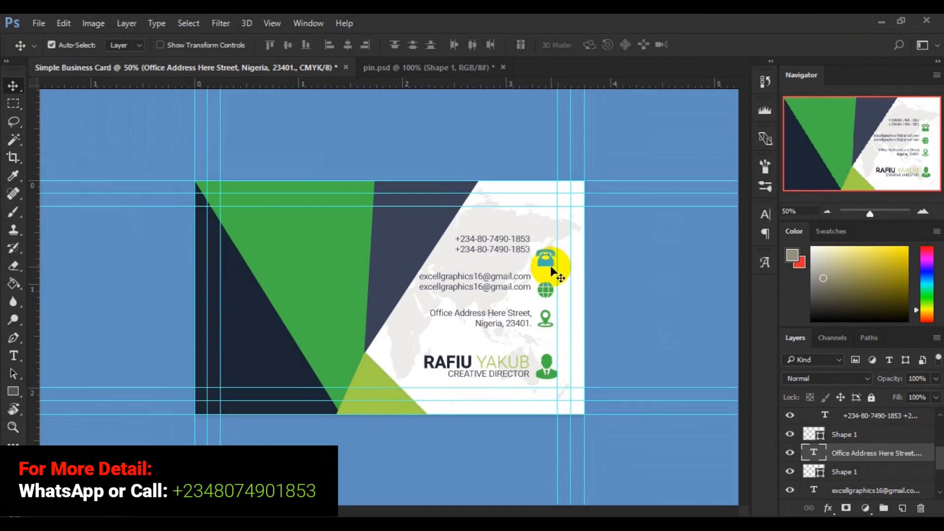
{"action": "left_click", "coordinate": [547, 264]}
{"action": "left_click_drag", "start_coordinate": [548, 264], "coordinate": [548, 251]}
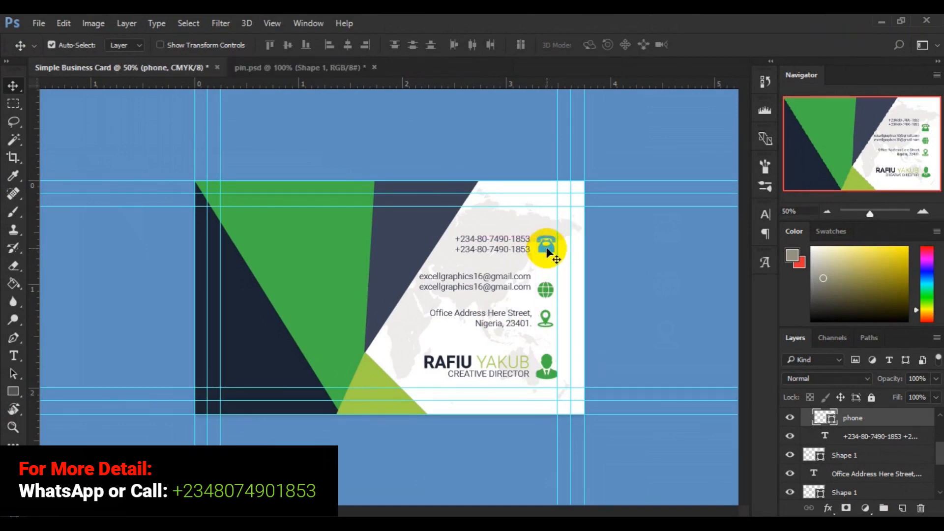
- Move the globe icon up about 0.1 in beside the e-mail lines and shift the pin icon up beside the office address
{"action": "left_click", "coordinate": [547, 293]}
{"action": "mouse_move", "coordinate": [547, 293]}
{"action": "left_mouse_down"}
{"action": "mouse_move", "coordinate": [549, 274]}
{"action": "mouse_move", "coordinate": [550, 284]}
{"action": "left_mouse_up"}
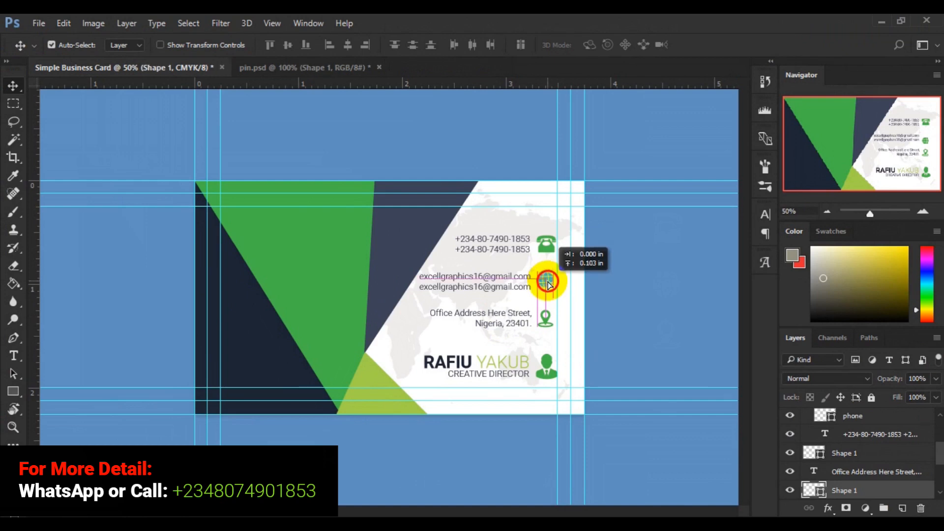
{"action": "left_click_drag", "start_coordinate": [549, 285], "coordinate": [549, 284]}
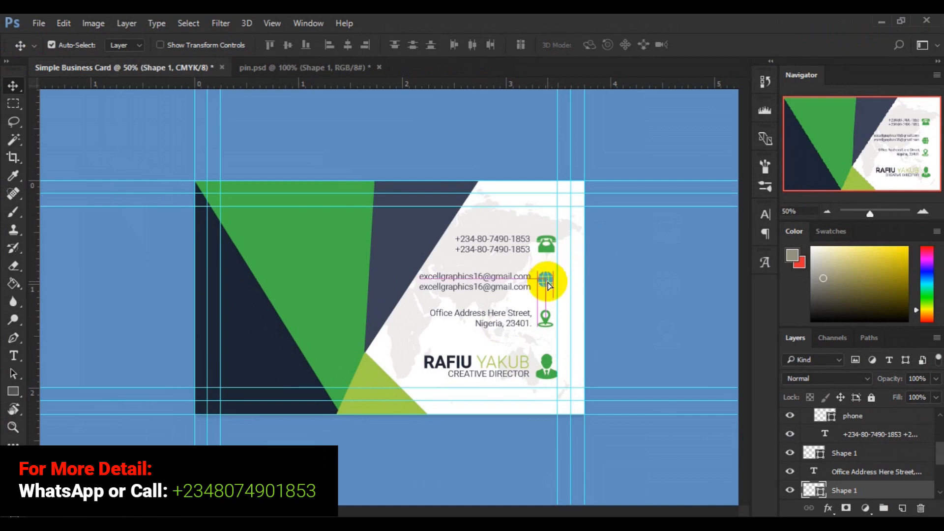
{"action": "left_click", "coordinate": [547, 324]}
{"action": "left_click_drag", "start_coordinate": [547, 327], "coordinate": [547, 321]}
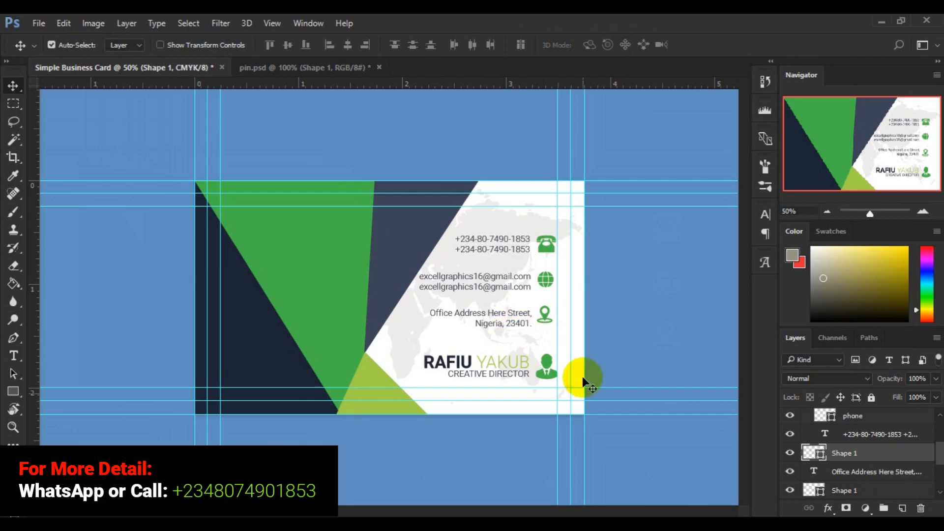
- Align the pin icon and the office address text on their vertical centres
{"action": "left_click", "coordinate": [874, 473], "text": "ctrl"}
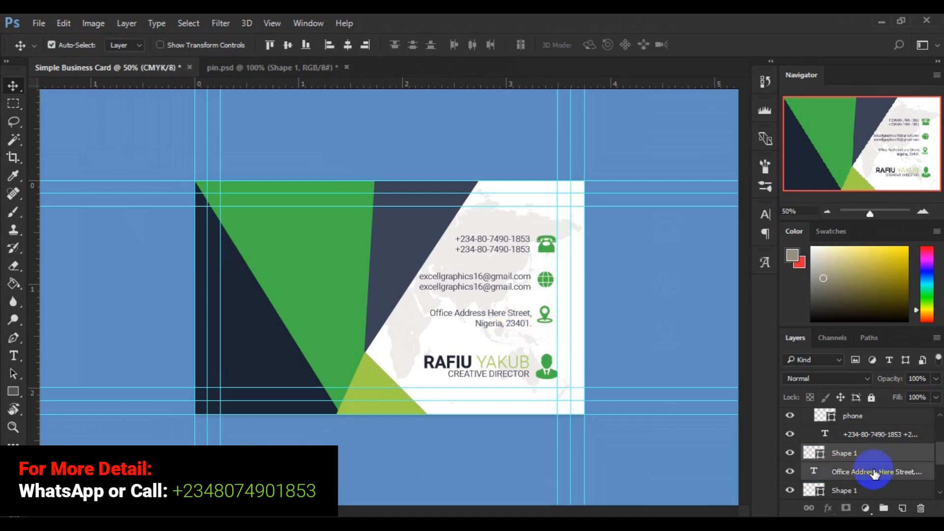
{"action": "left_click", "coordinate": [285, 48]}
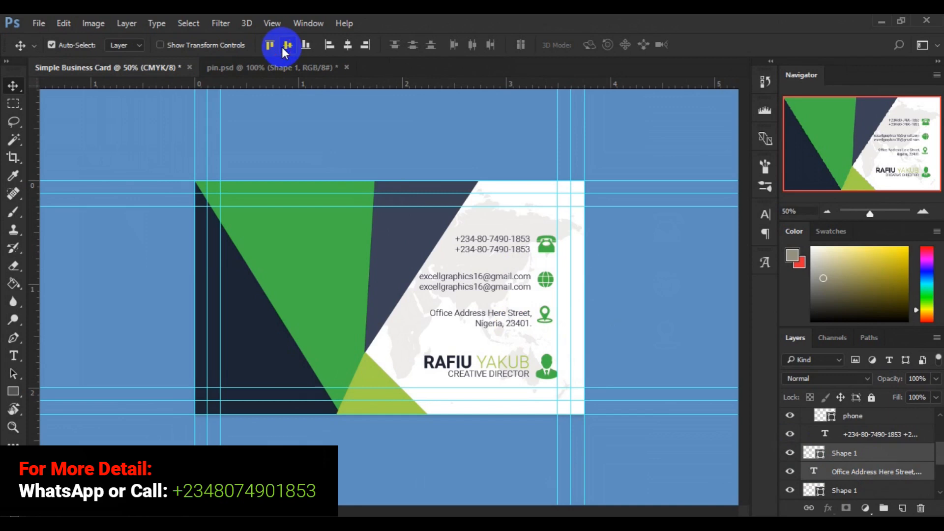
{"action": "left_click", "coordinate": [284, 48]}
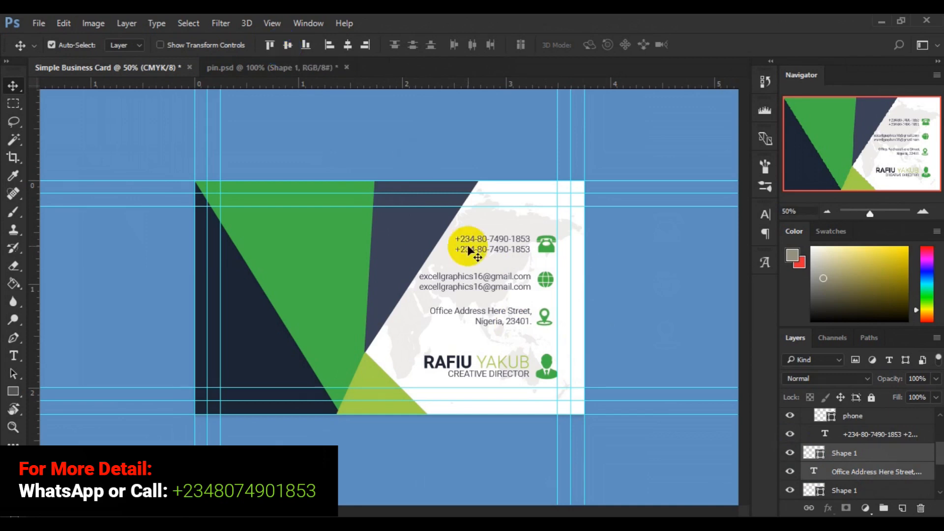
- Align the globe icon and the e-mail lines on their vertical centres, and select the phone icon together with its number text
{"action": "left_click", "coordinate": [483, 291]}
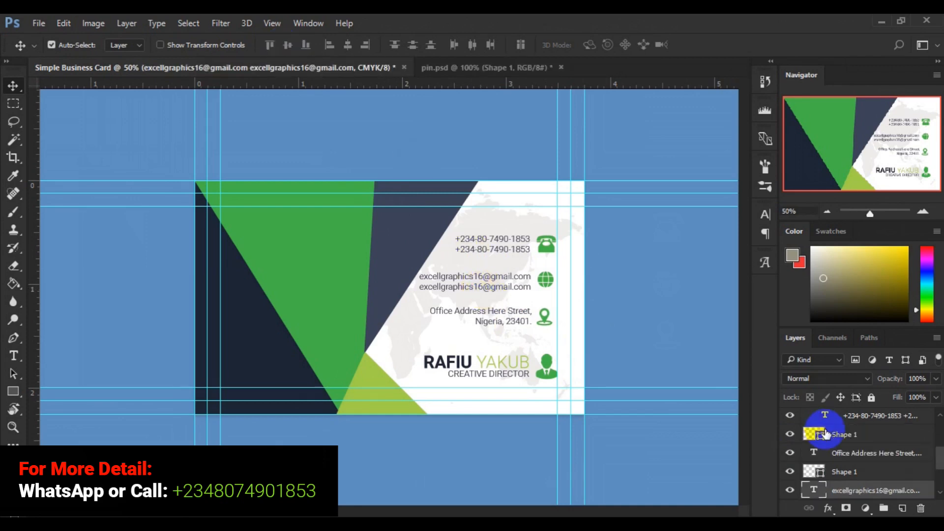
{"action": "left_click", "coordinate": [790, 473]}
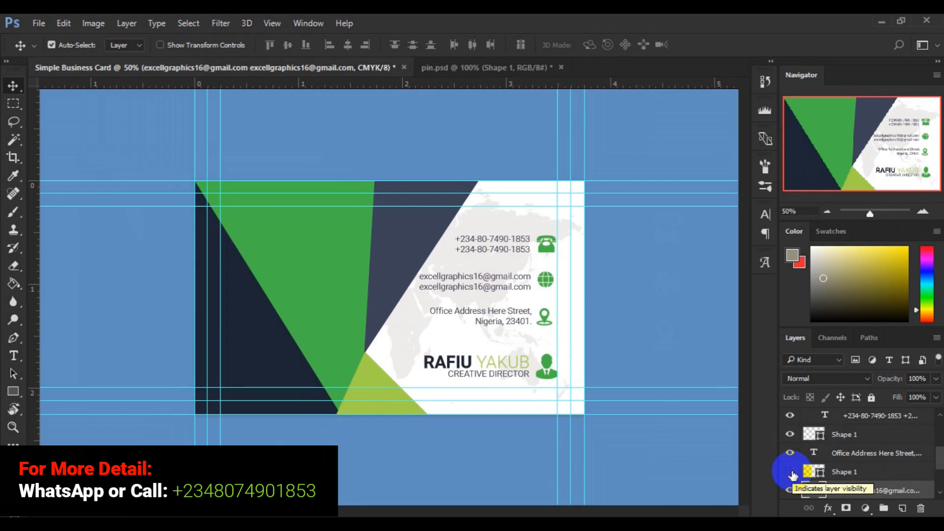
{"action": "left_click", "coordinate": [790, 472]}
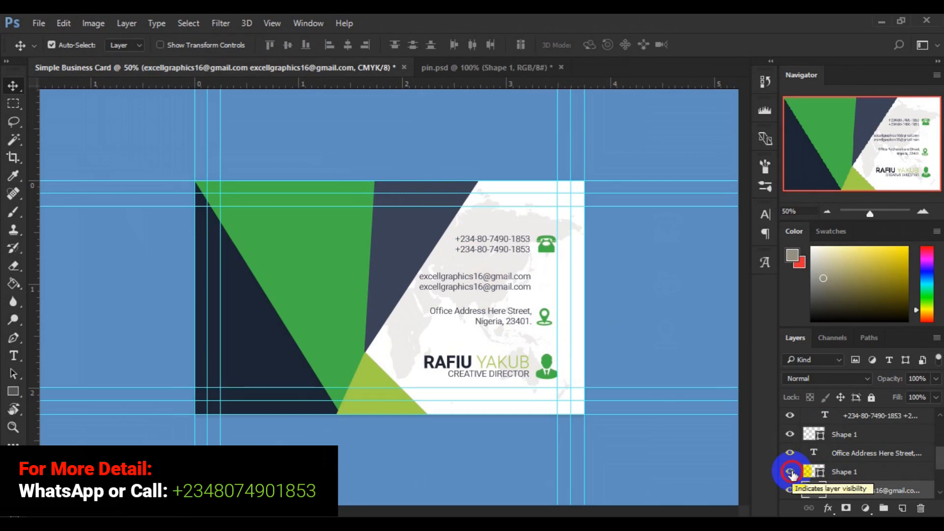
{"action": "left_click", "coordinate": [848, 476], "text": "ctrl"}
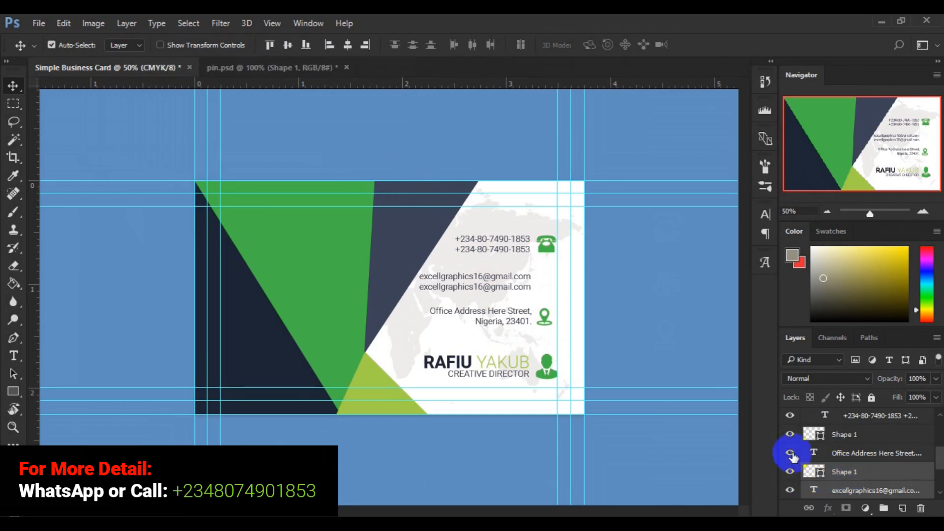
{"action": "left_click", "coordinate": [289, 46]}
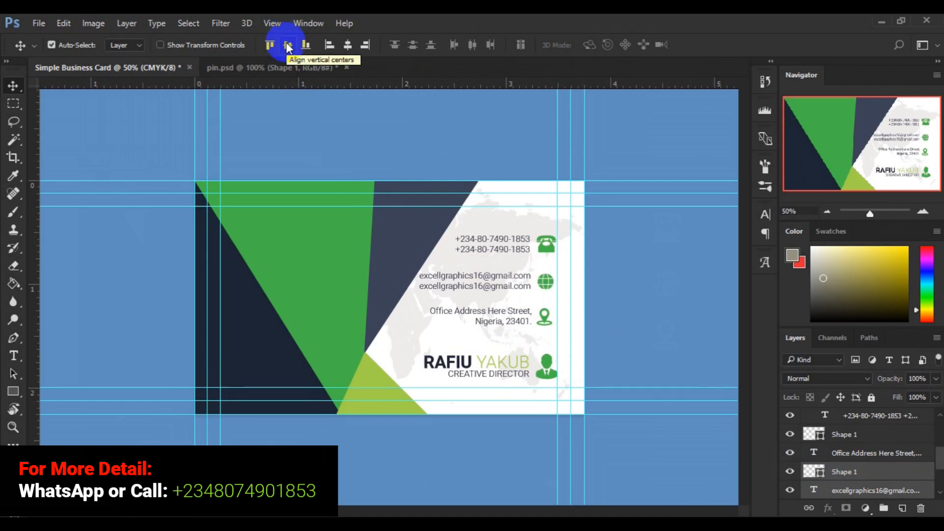
{"action": "left_click", "coordinate": [545, 252]}
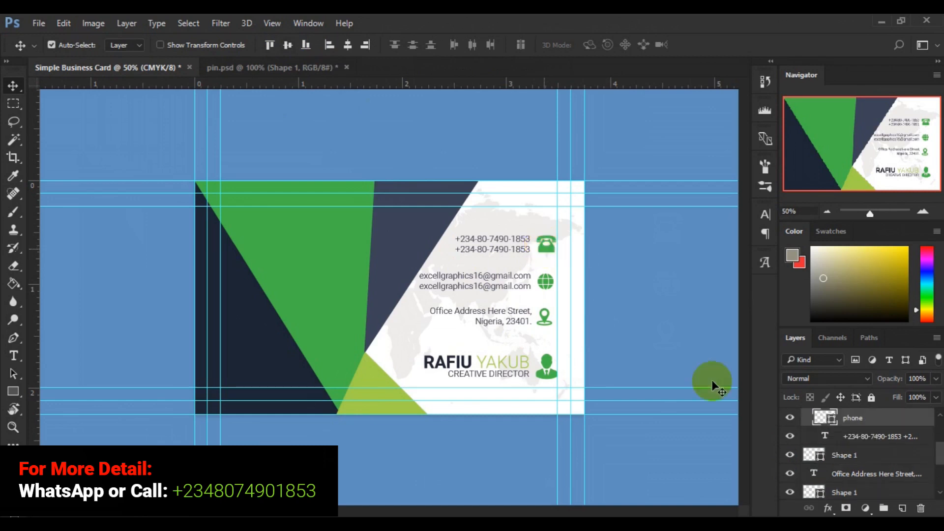
{"action": "left_click", "coordinate": [871, 436], "text": "shift"}
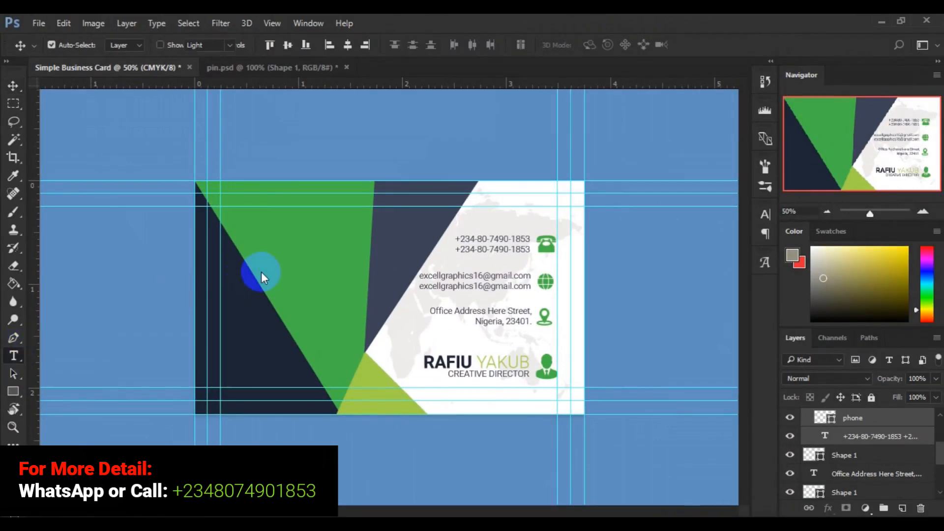
{"action": "key", "text": "t"}
{"action": "left_click", "coordinate": [244, 271]}
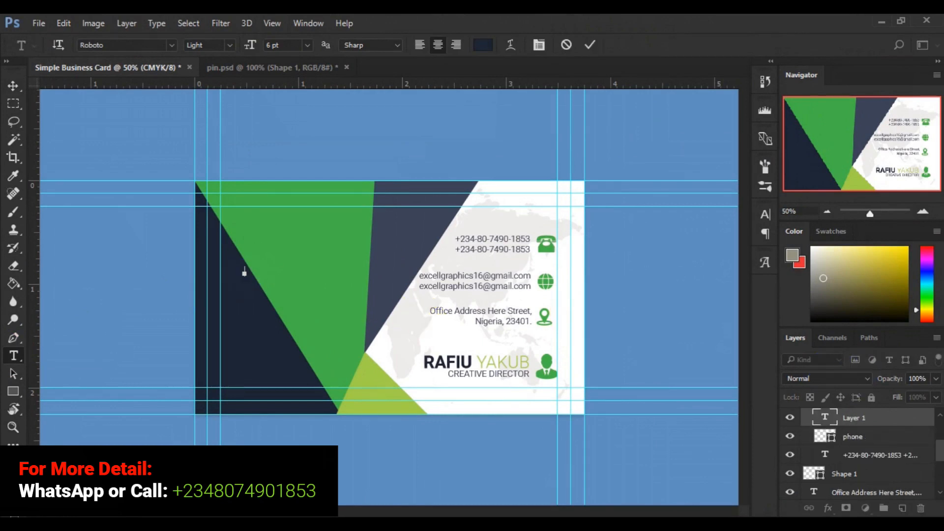
{"action": "left_click", "coordinate": [938, 430]}
{"action": "left_click", "coordinate": [939, 433]}
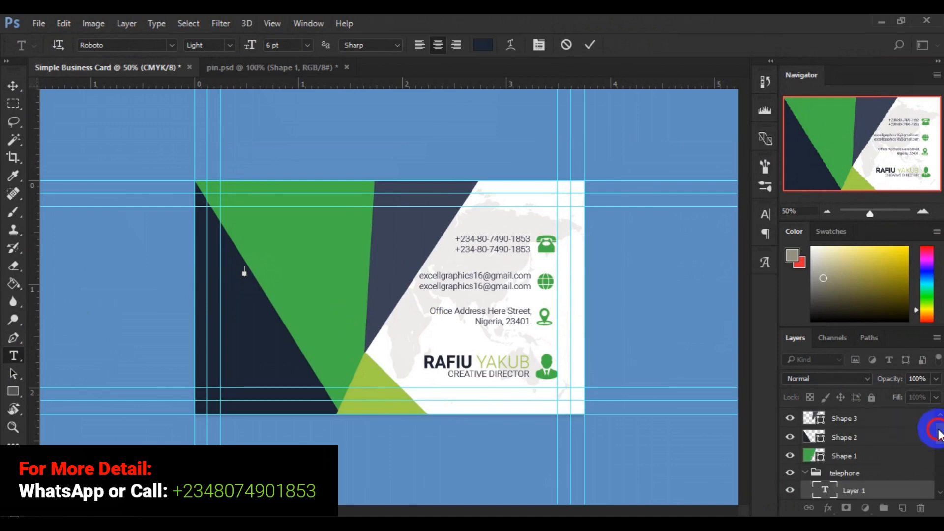
{"action": "left_click_drag", "start_coordinate": [938, 430], "coordinate": [938, 428]}
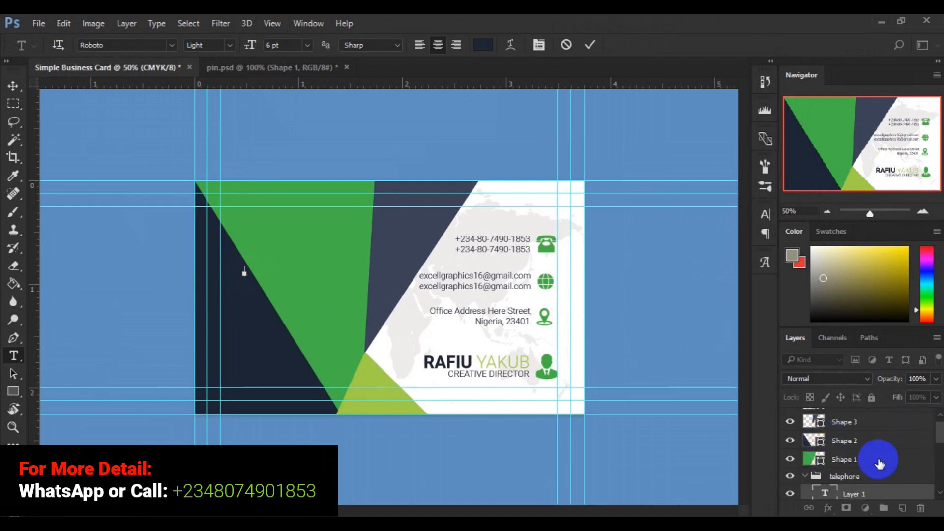
{"action": "left_click", "coordinate": [564, 44]}
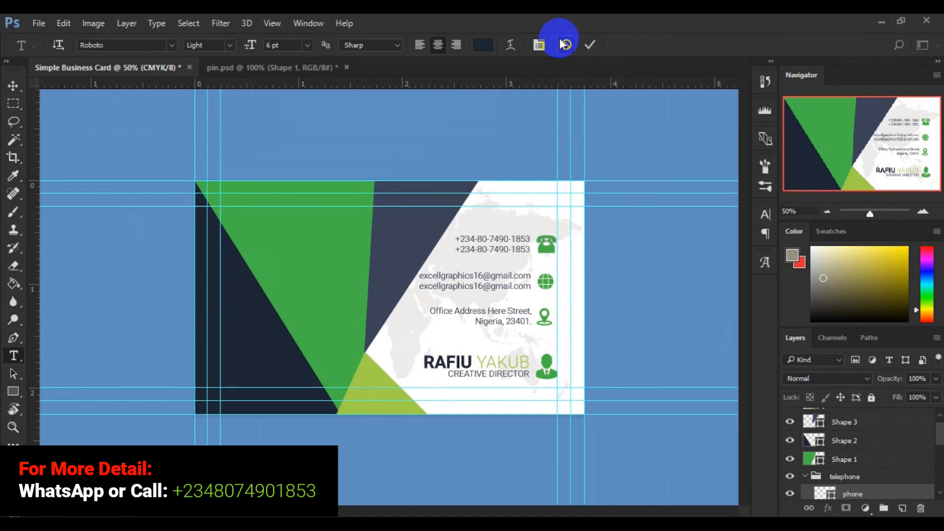
- Add a new empty layer above Shape 4, outside the telephone group
{"action": "left_click", "coordinate": [939, 416]}
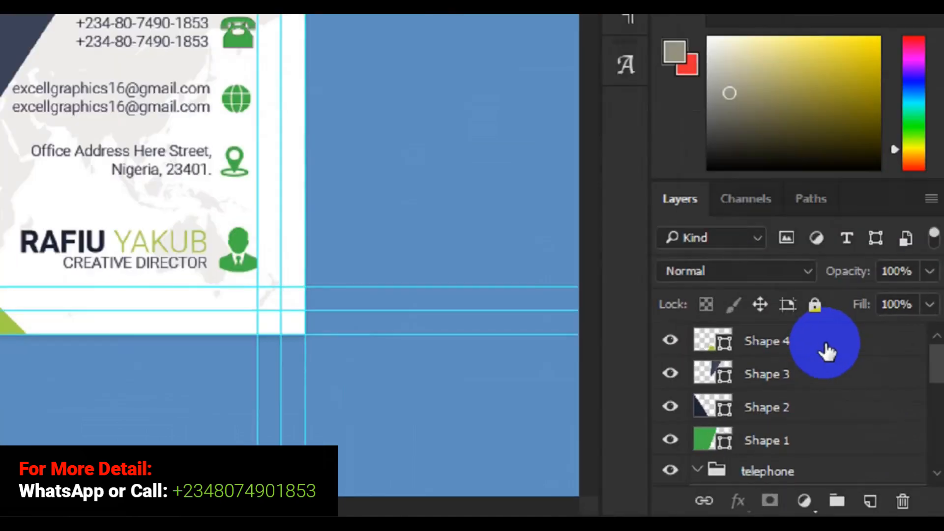
{"action": "left_click", "coordinate": [878, 423]}
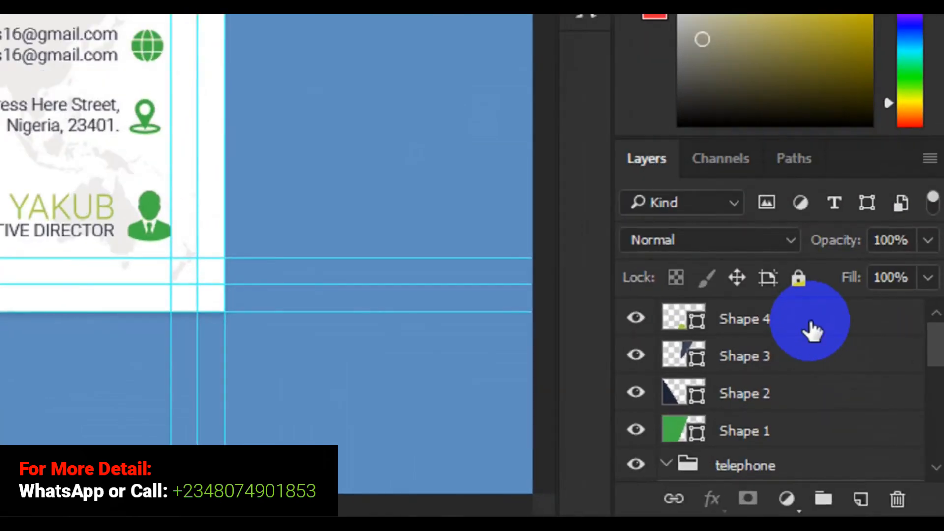
{"action": "left_click", "coordinate": [812, 330]}
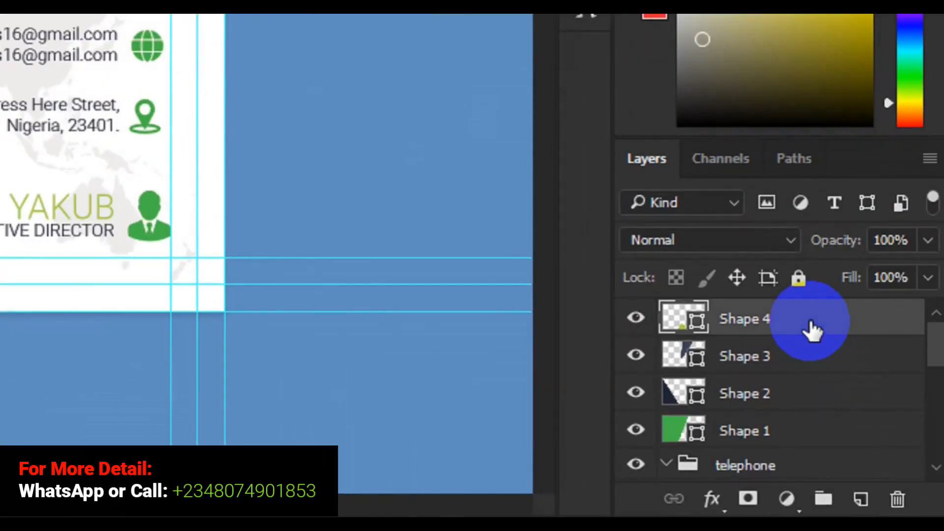
{"action": "left_click", "coordinate": [861, 506]}
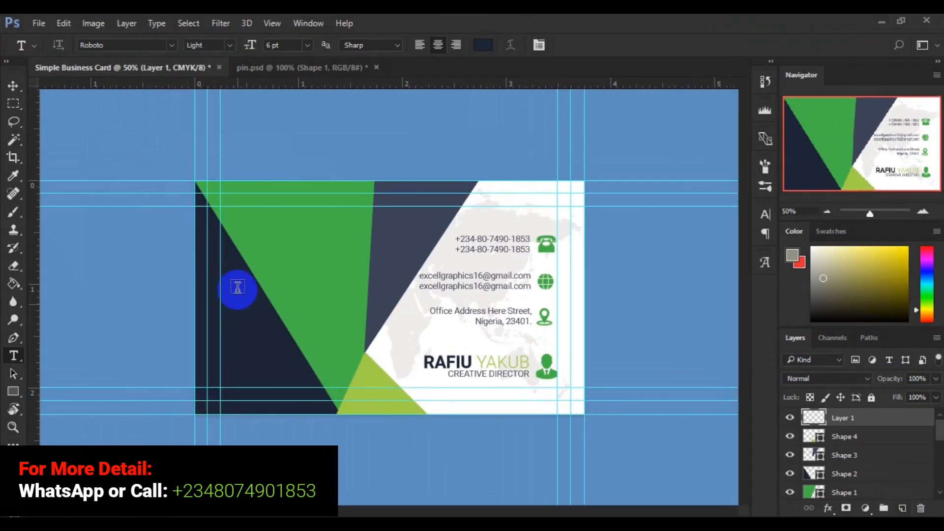
- Enter the two-line company name "EXCEL GRAPHICS" / "AND MULTIMEDIA" as point text over the card's dark shape
{"action": "left_click", "coordinate": [190, 269]}
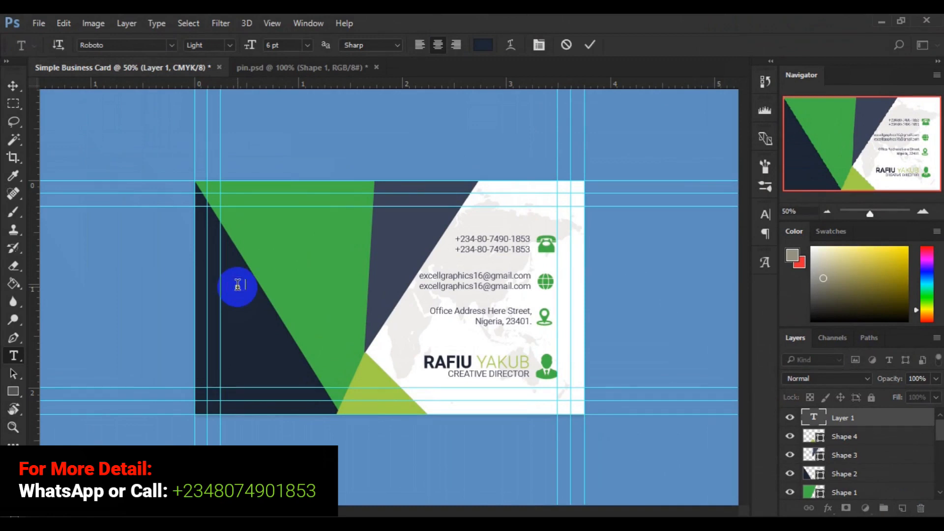
{"action": "type", "text": "EL GRA"}
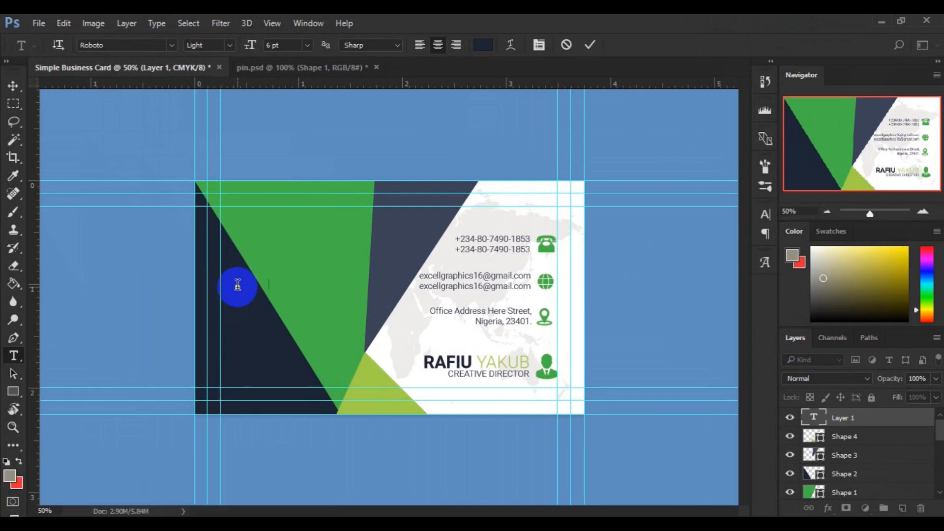
{"action": "type", "text": "EXCELL GR"}
- Set both lines of the company name to 12 pt and the Bold font style
{"action": "key", "text": "ctrl+Home"}
{"action": "key", "text": "ctrl+a"}
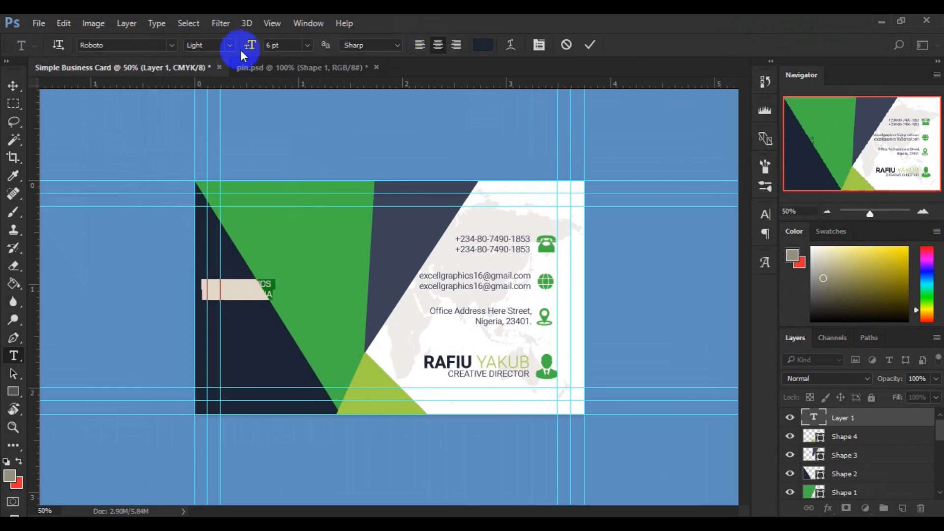
{"action": "left_click", "coordinate": [308, 44]}
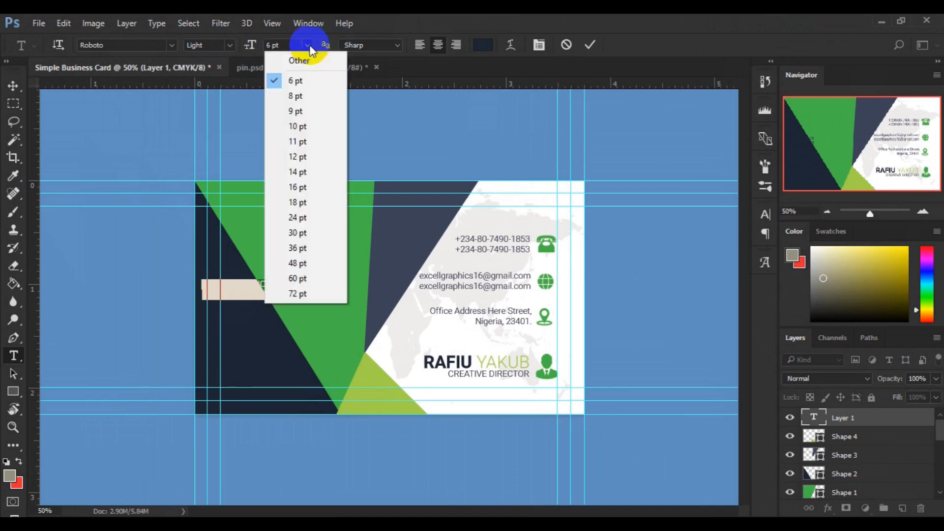
{"action": "left_click", "coordinate": [304, 200]}
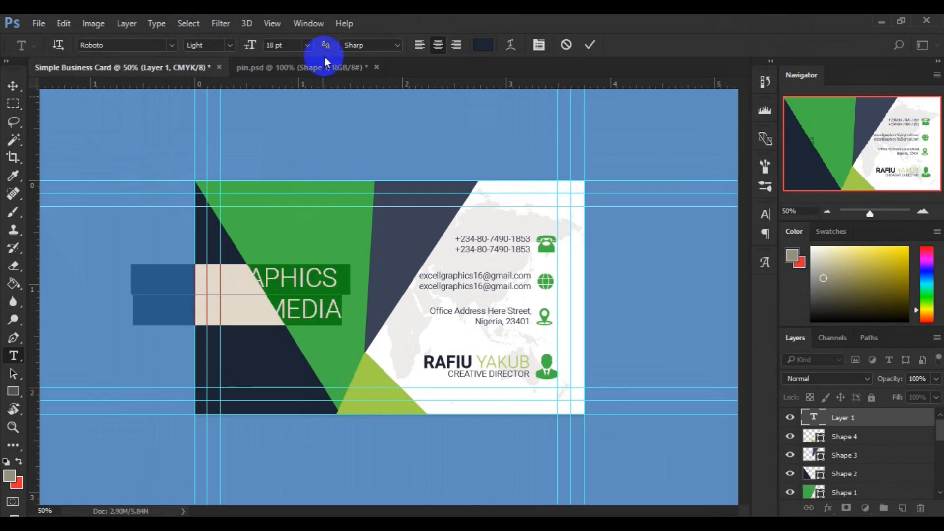
{"action": "left_click", "coordinate": [305, 46]}
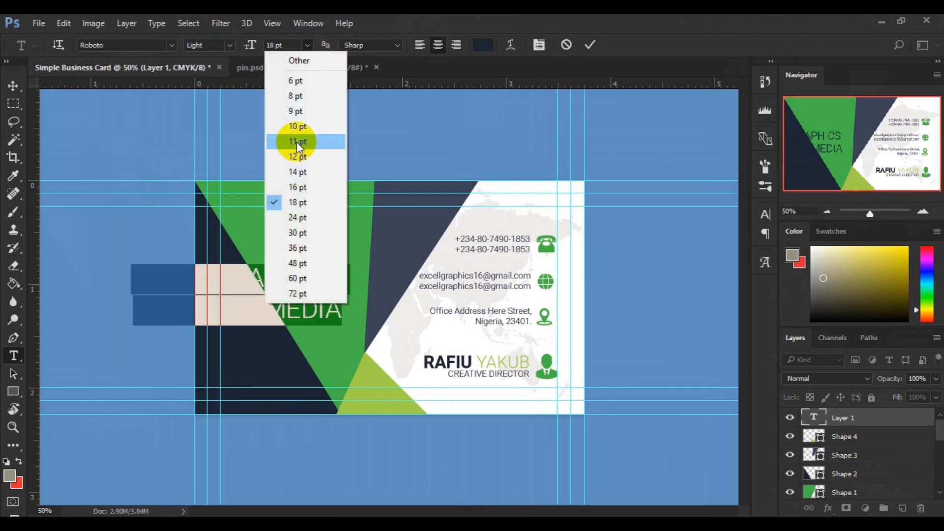
{"action": "left_click", "coordinate": [297, 157]}
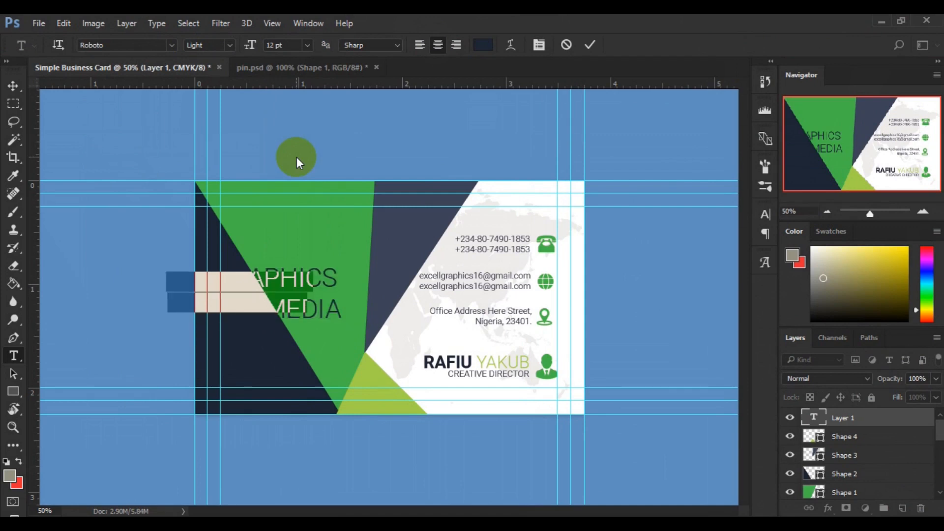
{"action": "left_click", "coordinate": [231, 46]}
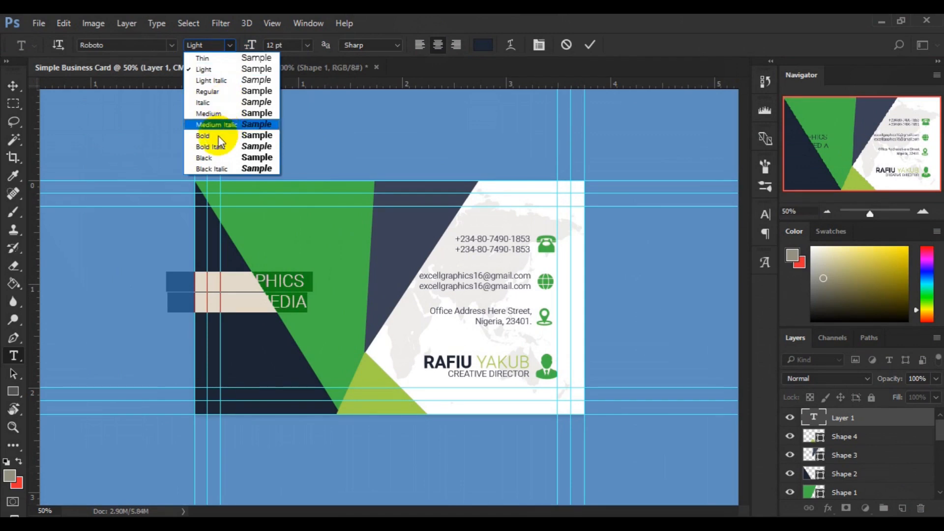
{"action": "left_click", "coordinate": [218, 136]}
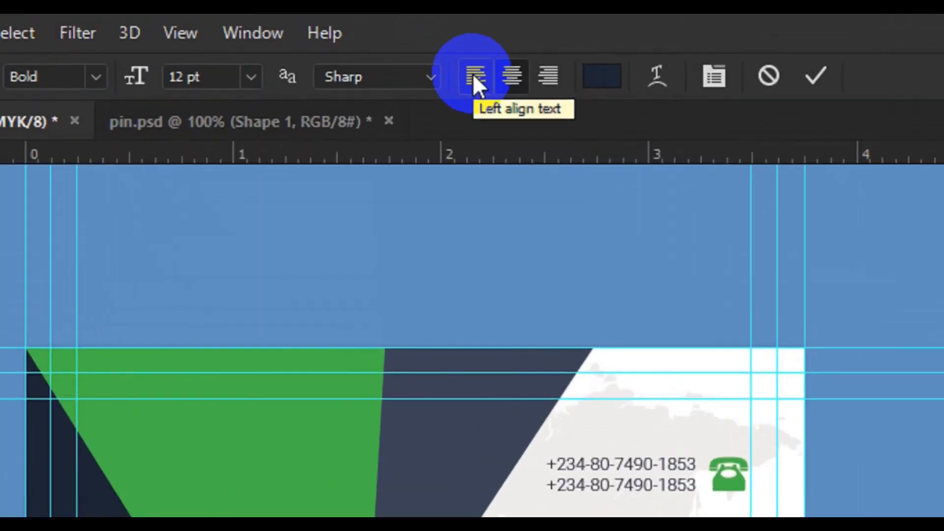
- Left-align the company name and recolor it with the white sampled from the card's background
{"action": "left_click", "coordinate": [474, 77]}
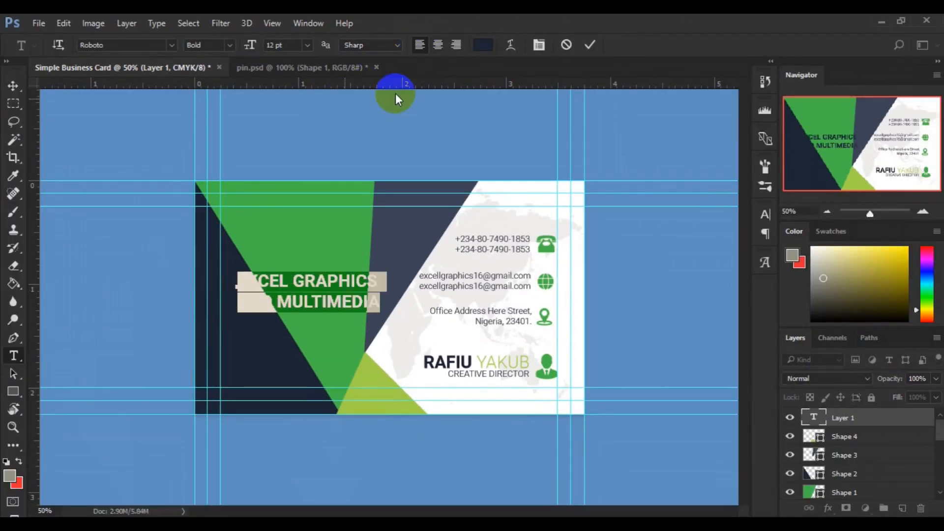
{"action": "left_click", "coordinate": [480, 47]}
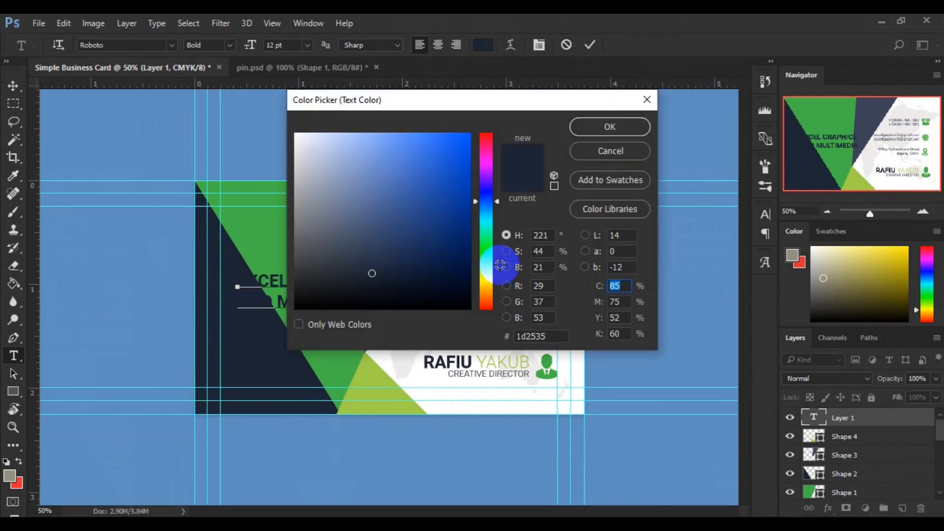
{"action": "left_click", "coordinate": [523, 395]}
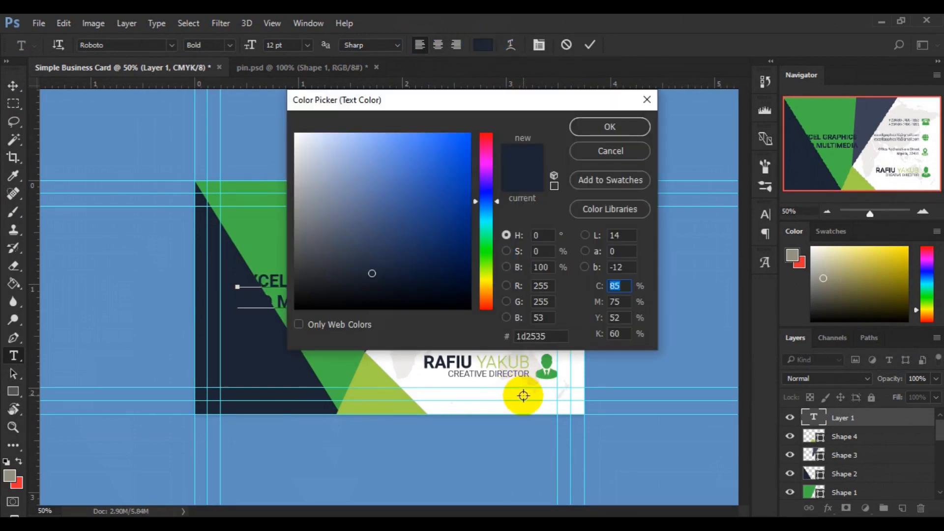
{"action": "left_click", "coordinate": [600, 125]}
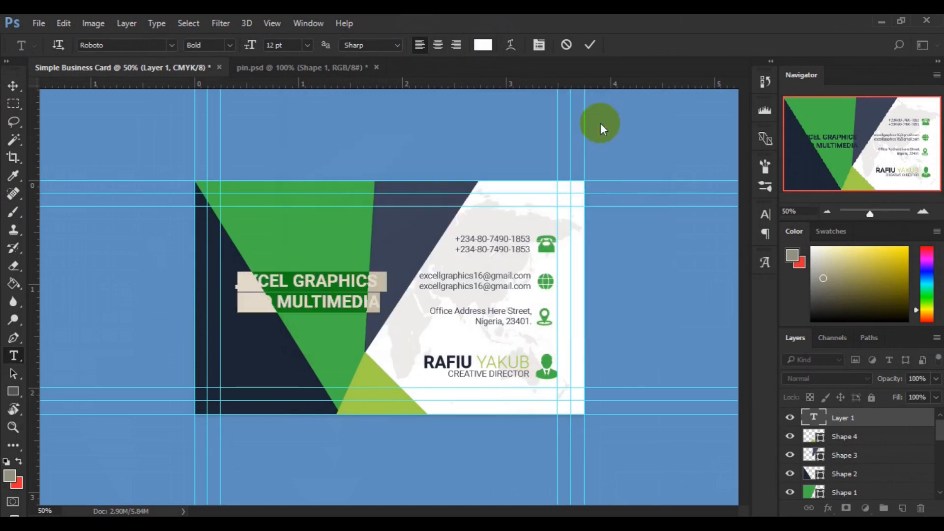
- Set only the second line, "AND MULTIMEDIA", to the Light font style
{"action": "left_click", "coordinate": [242, 304]}
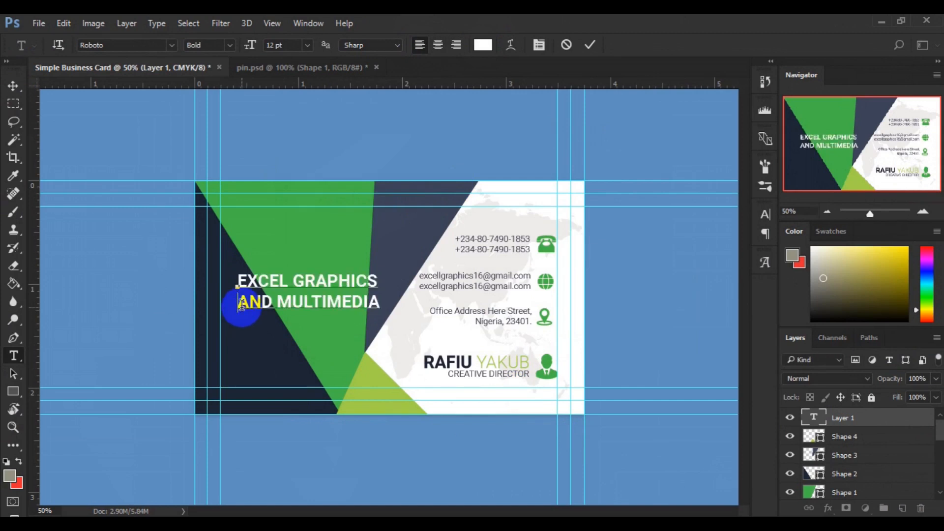
{"action": "triple_click", "coordinate": [242, 304]}
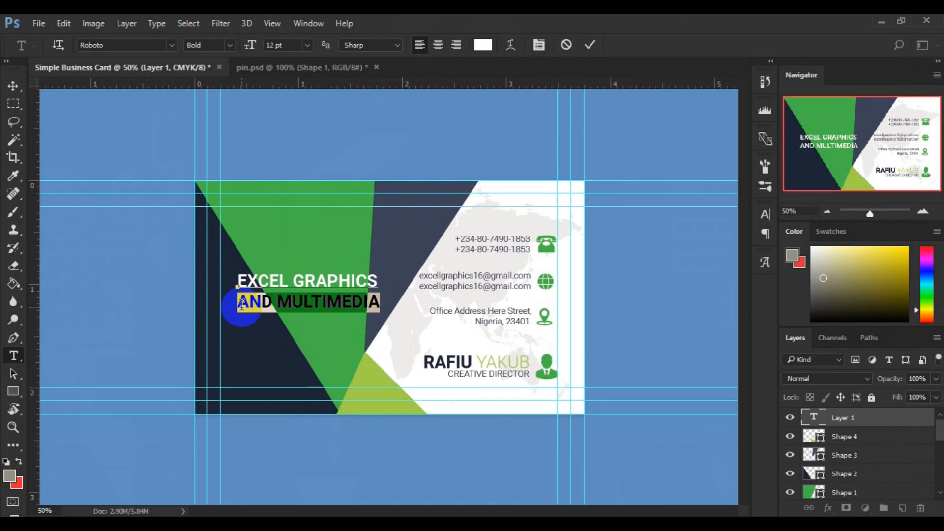
{"action": "left_click", "coordinate": [230, 45]}
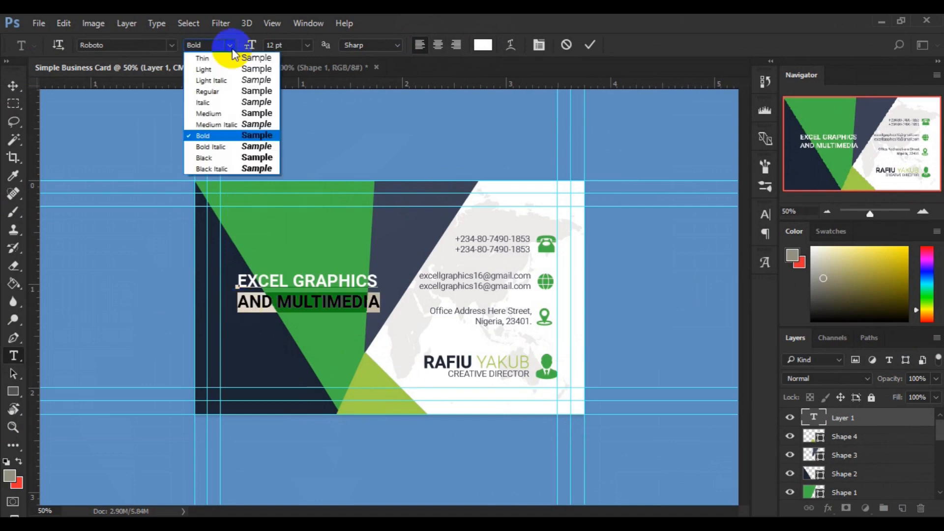
{"action": "left_click", "coordinate": [214, 73]}
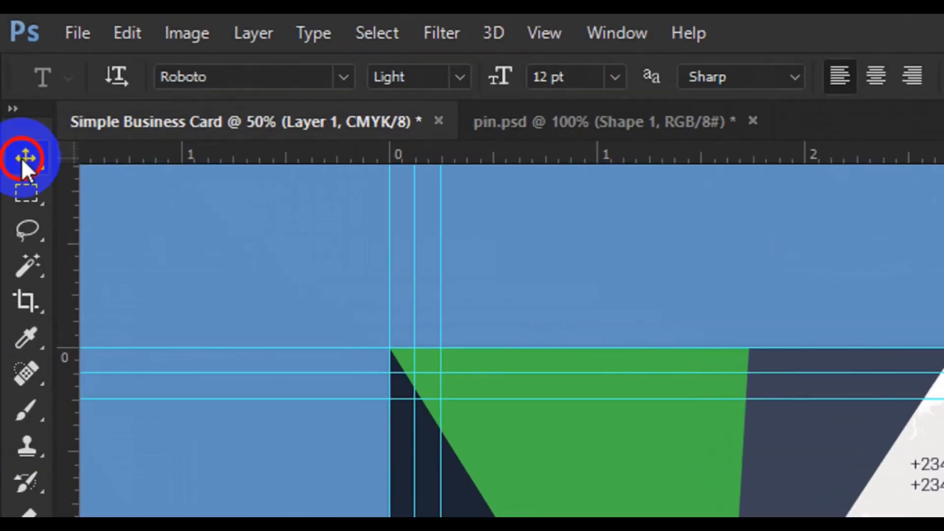
- Center the company name vertically on the card by aligning it to a selection of the whole canvas, and clear that selection
{"action": "left_click", "coordinate": [25, 158]}
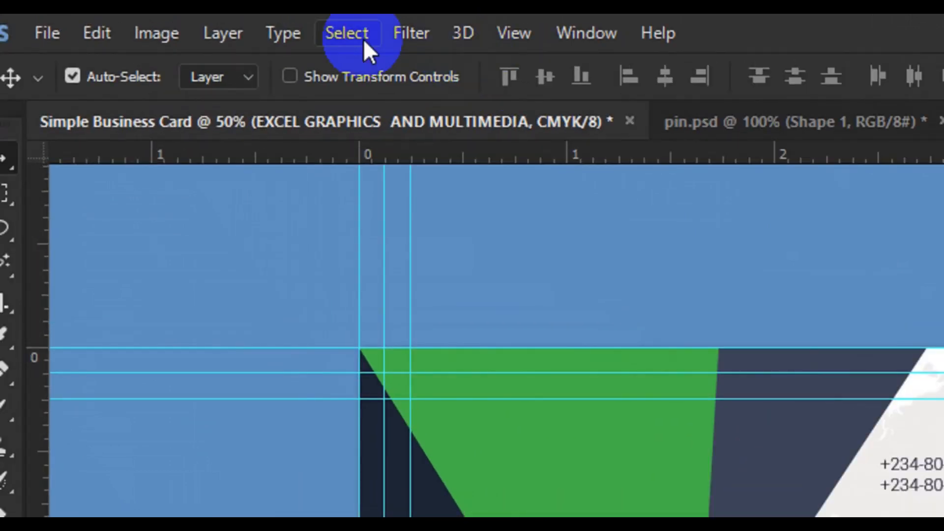
{"action": "left_click", "coordinate": [351, 39]}
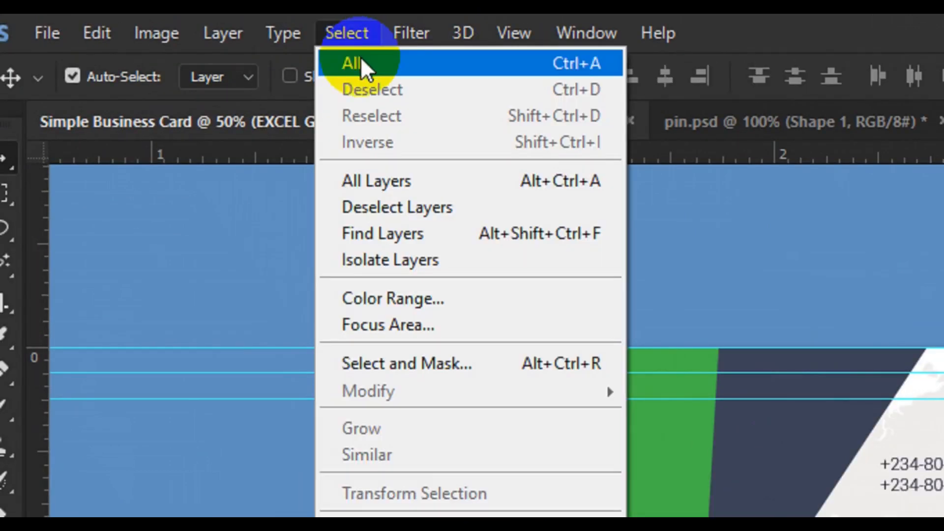
{"action": "left_click", "coordinate": [361, 63]}
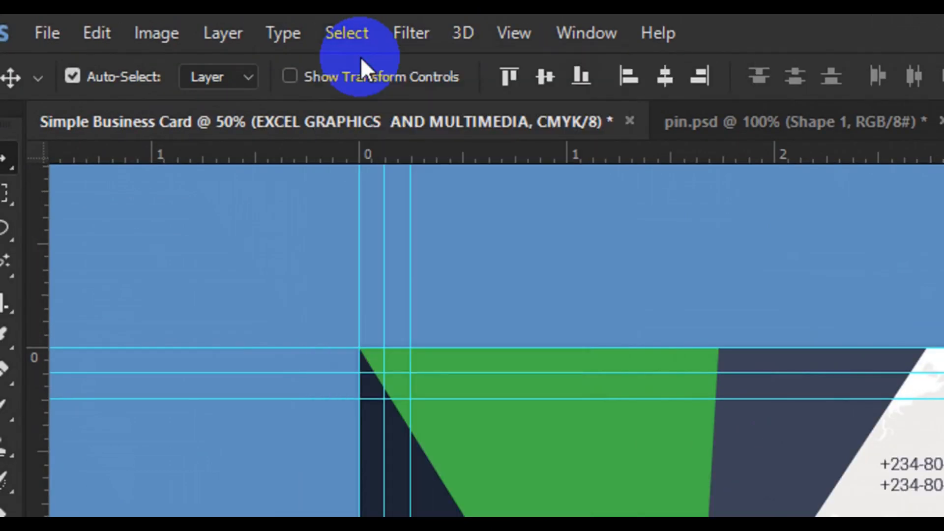
{"action": "left_click", "coordinate": [549, 78]}
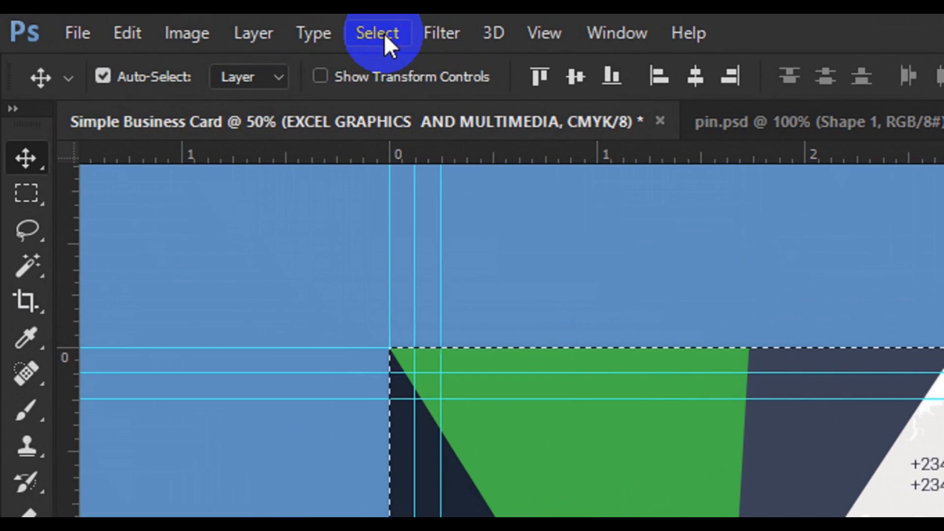
{"action": "left_click", "coordinate": [385, 34]}
{"action": "left_click", "coordinate": [397, 95]}
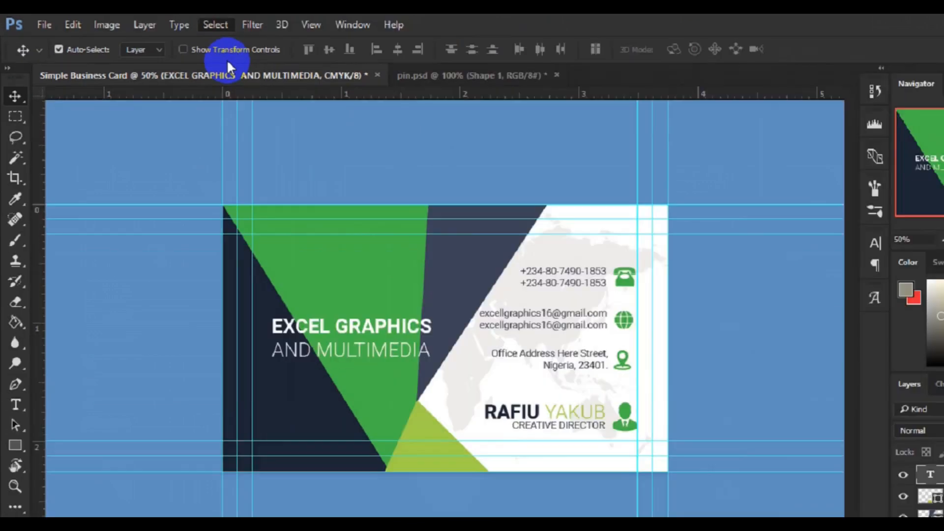